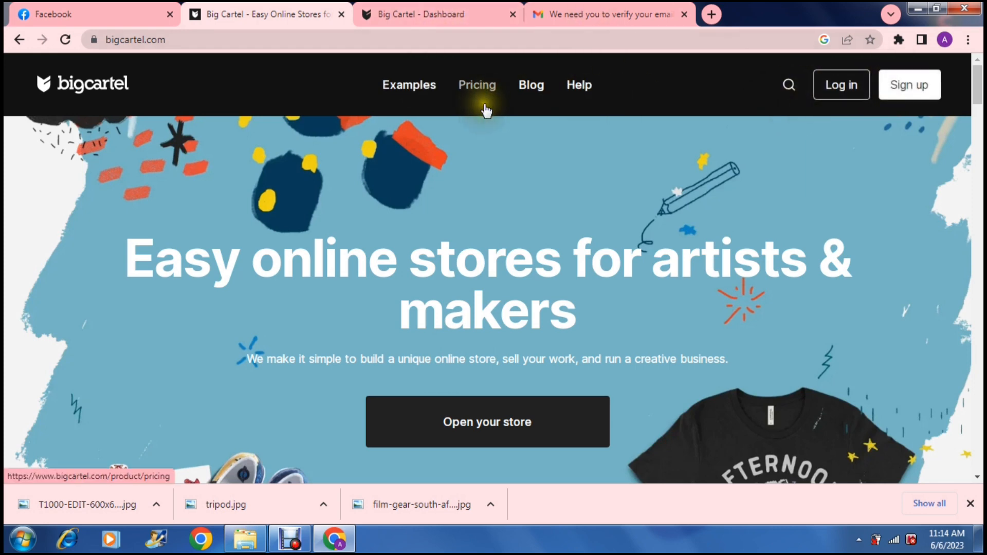
- Switch to the Big Cartel dashboard tab and scroll through the shop's dashboard stats
click(424, 15)
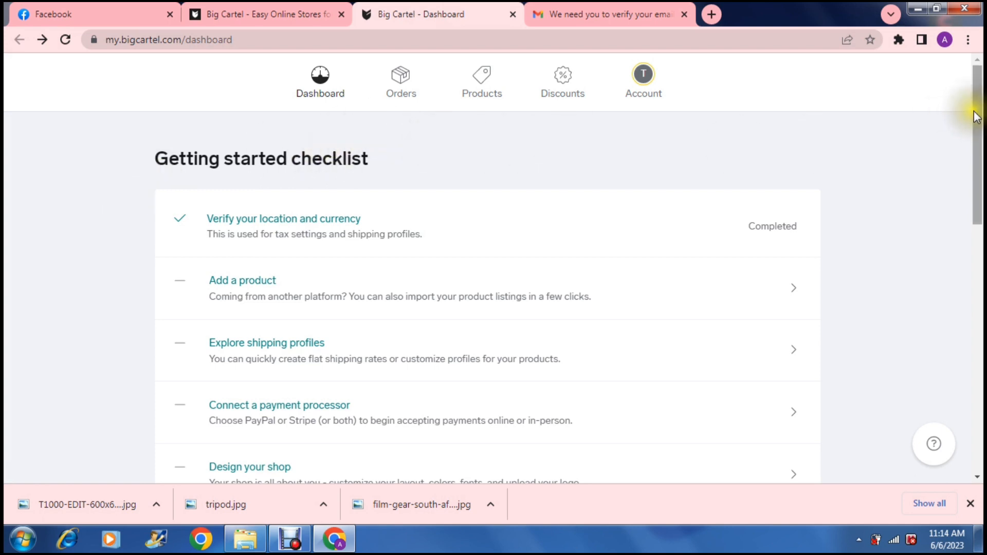
drag(977, 114, 981, 302)
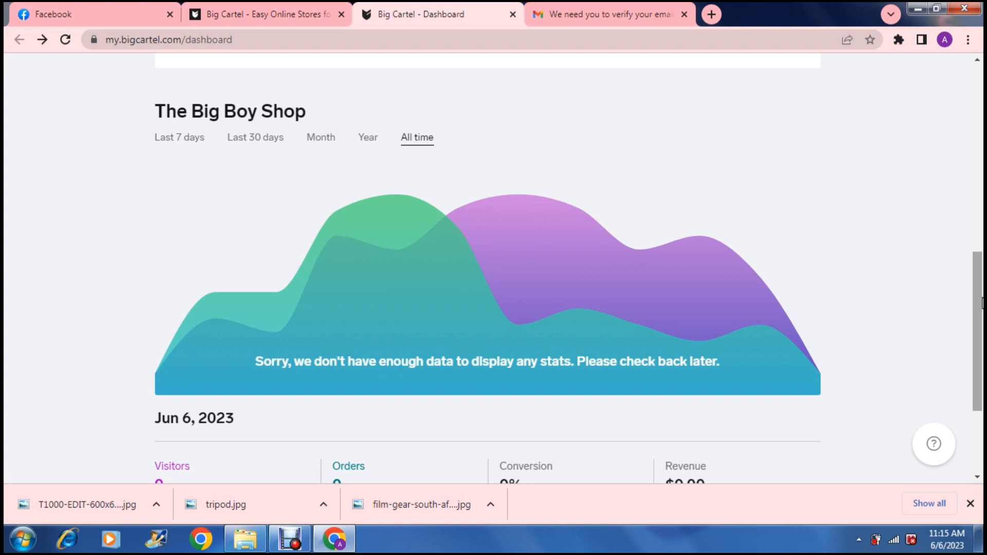
drag(981, 303, 980, 362)
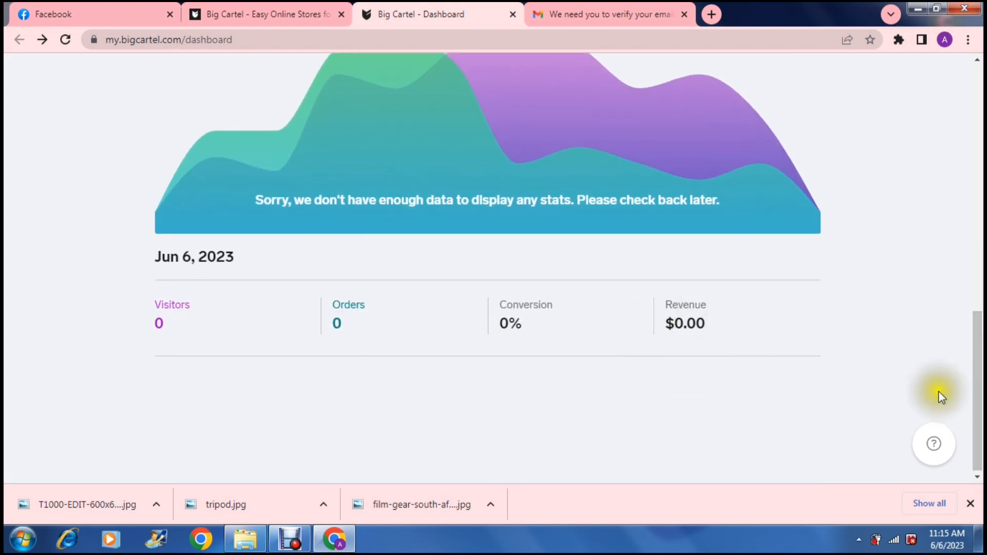
scroll(955, 310, up, 10)
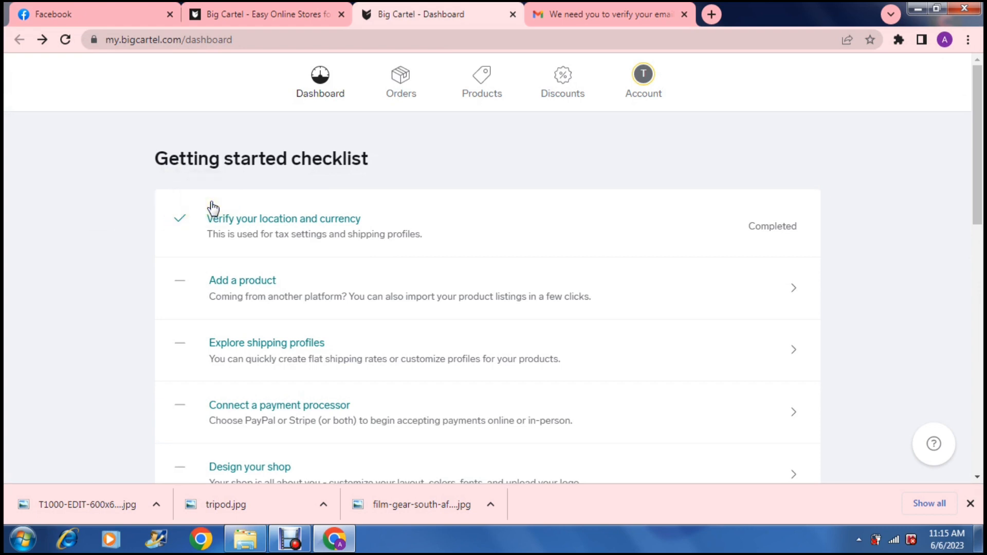
- Open the location and currency checklist item, dismiss the tour tip, review the account page, and return to the dashboard
click(265, 223)
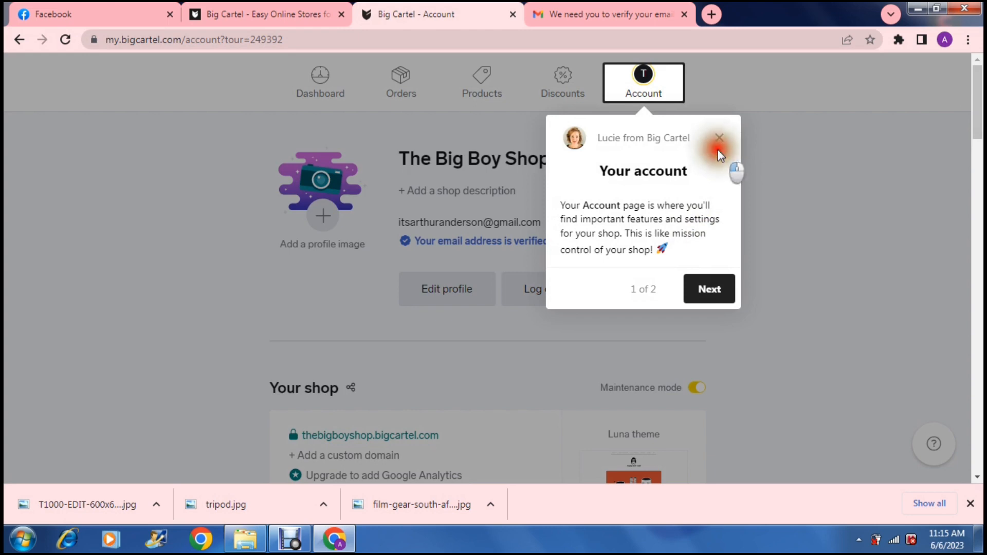
click(718, 139)
scroll(718, 140, down, 4)
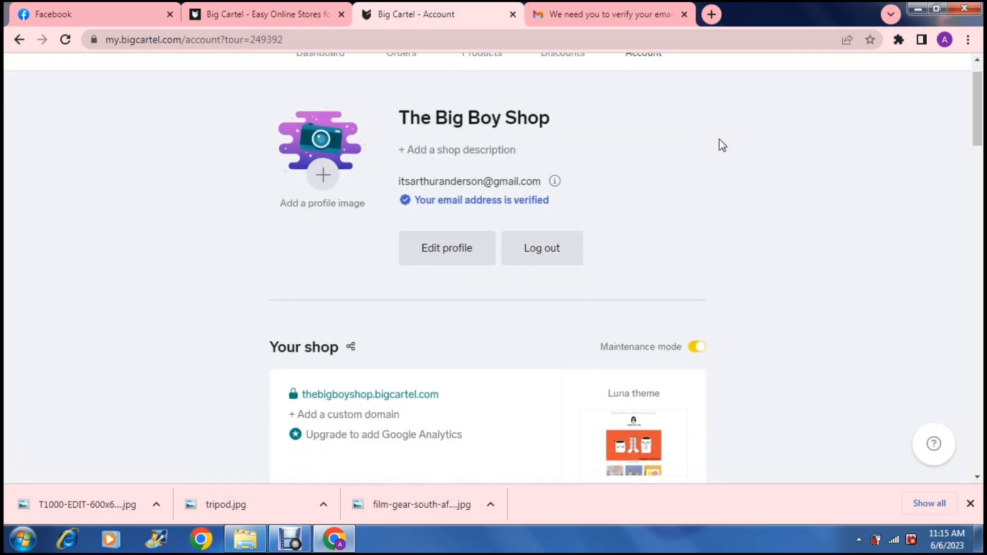
scroll(722, 145, down, 1)
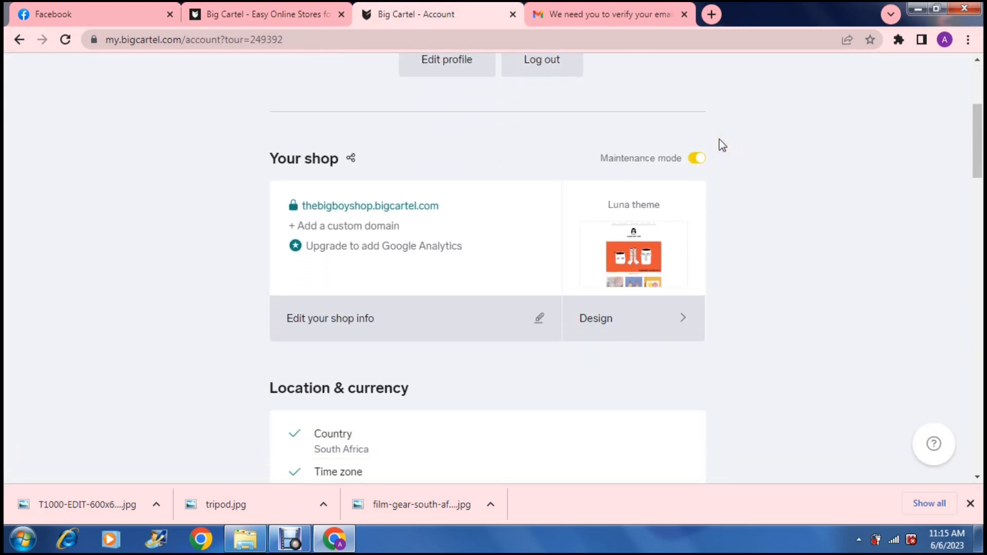
drag(972, 139, 960, 82)
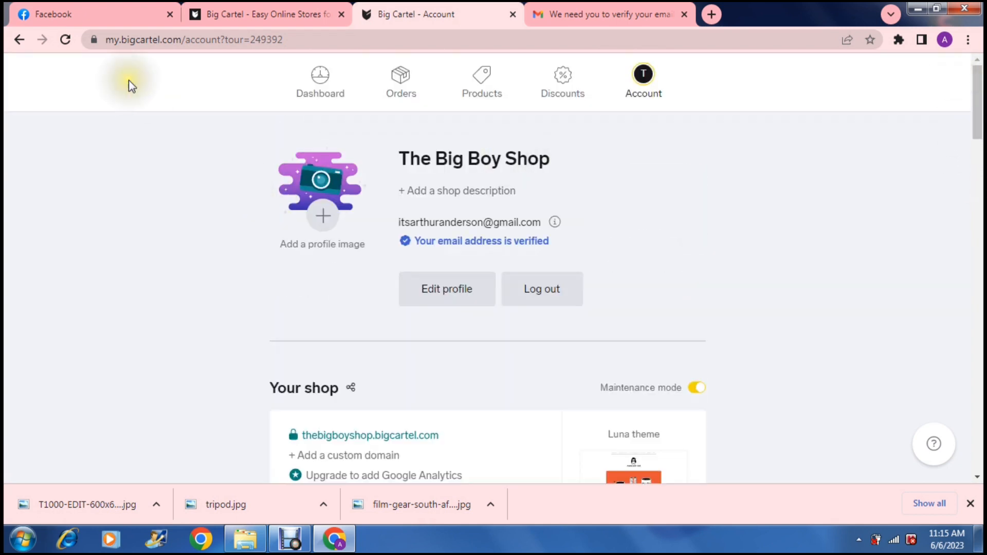
click(321, 81)
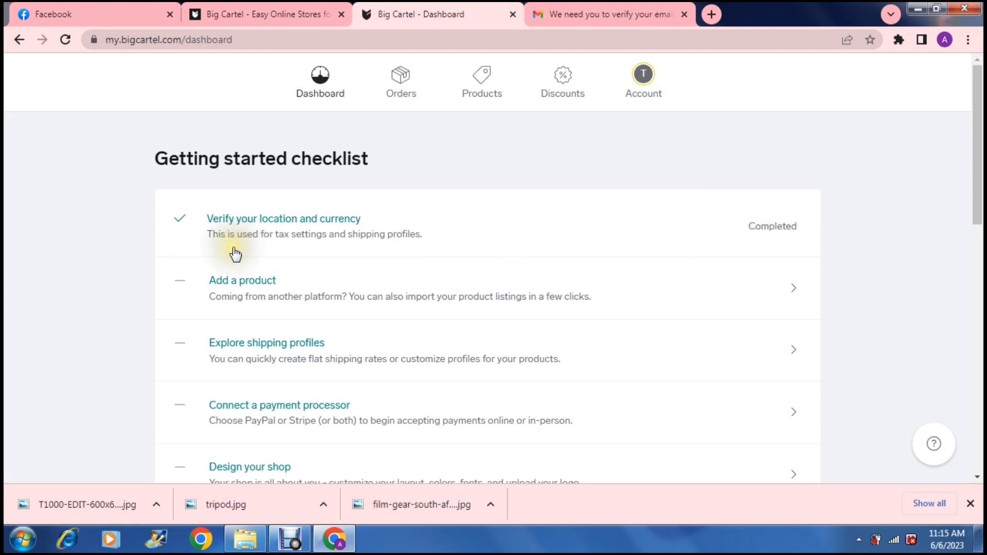
- Start adding a new product from the checklist, dismissing the tour tip and closing the downloads bar
click(230, 284)
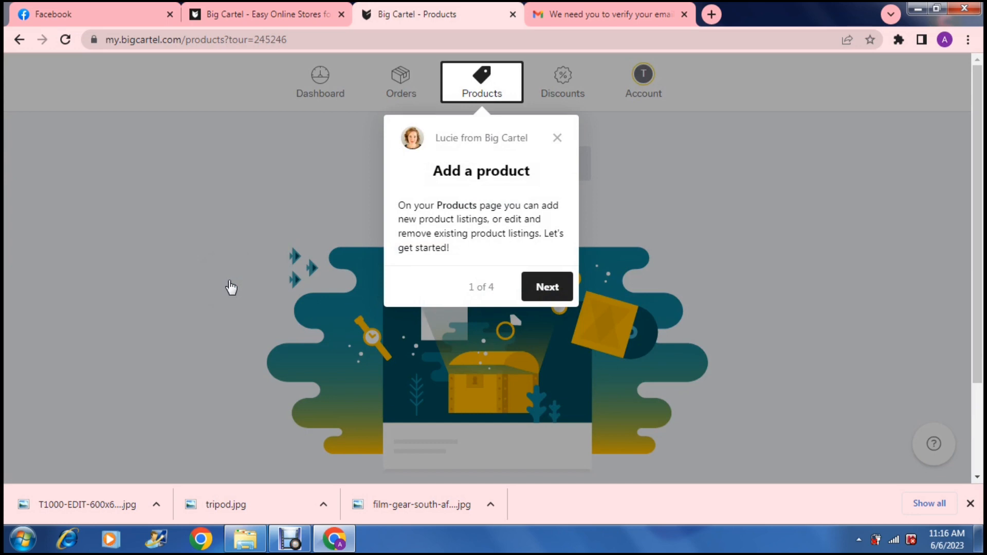
click(557, 137)
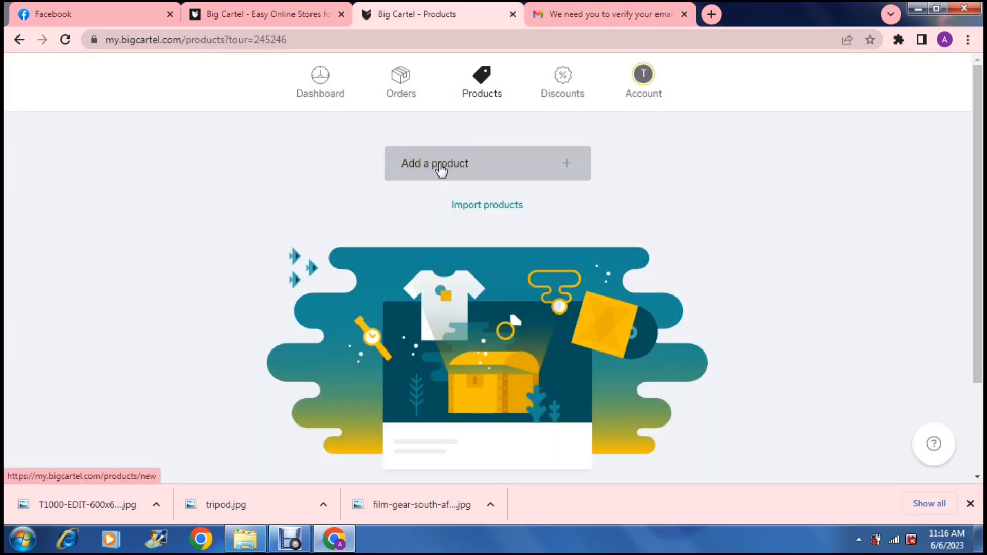
click(440, 170)
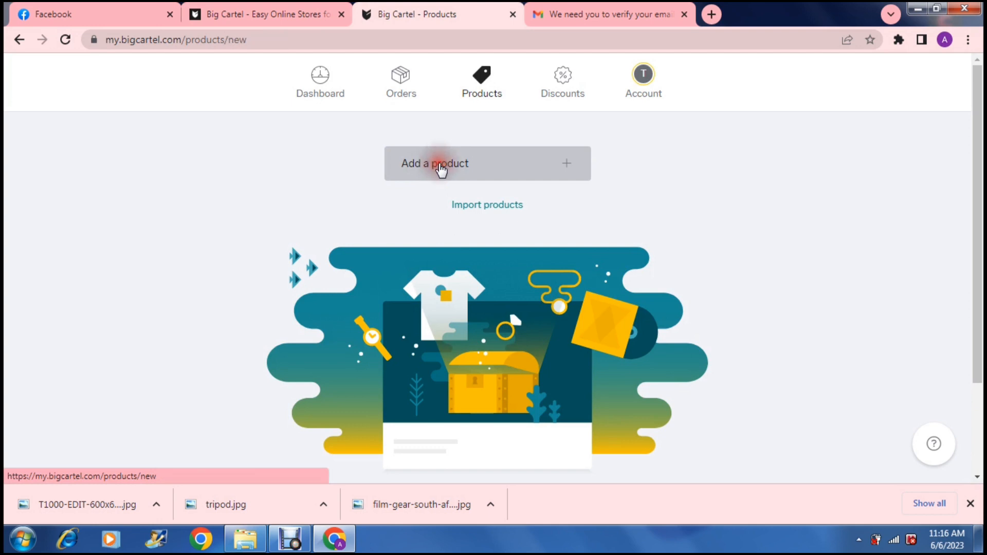
click(970, 503)
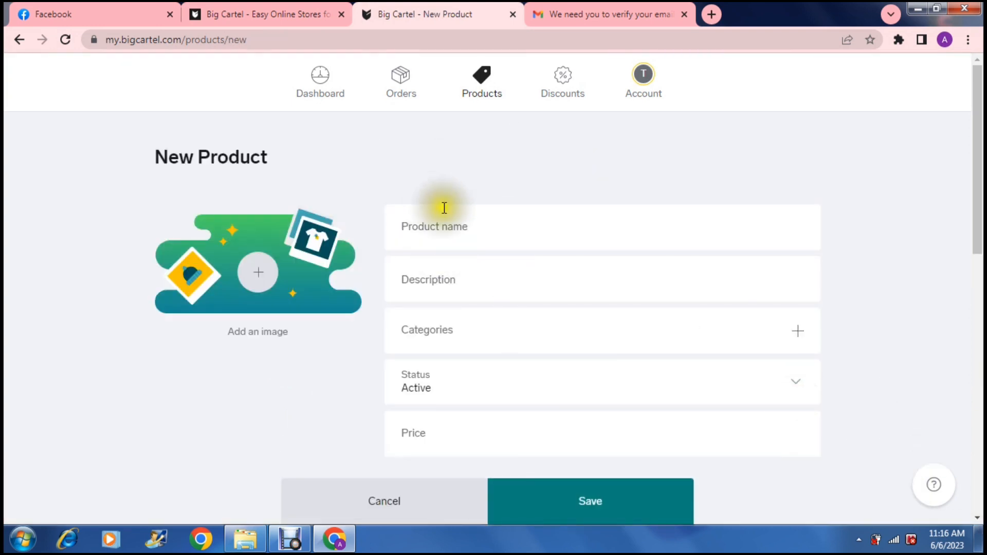
- Name the new product Tripod for Camera
click(456, 224)
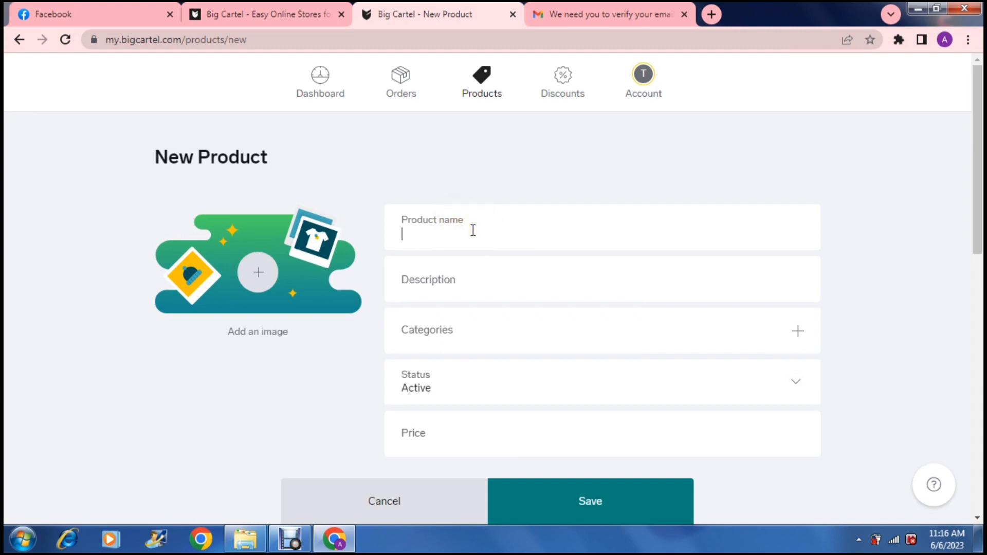
text(Tri)
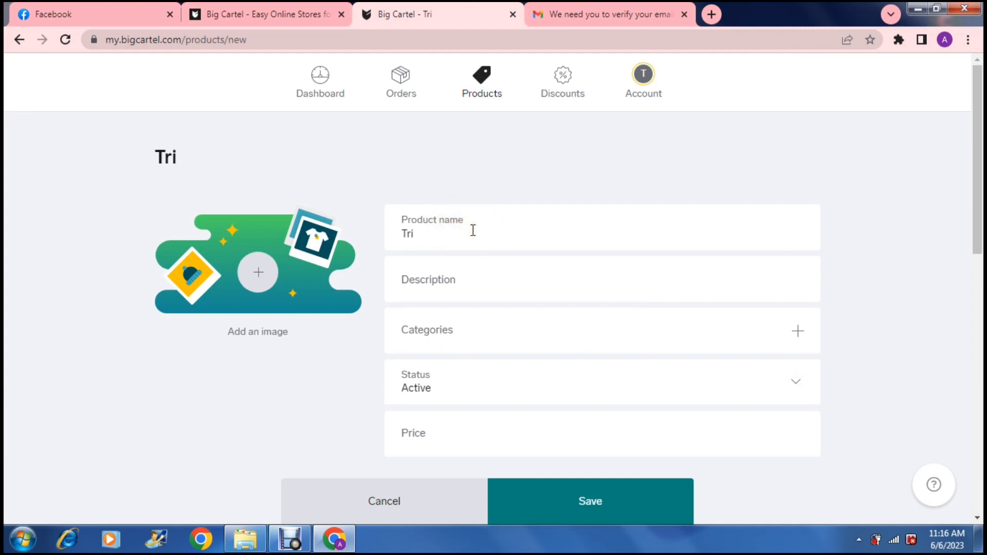
text(pod for C)
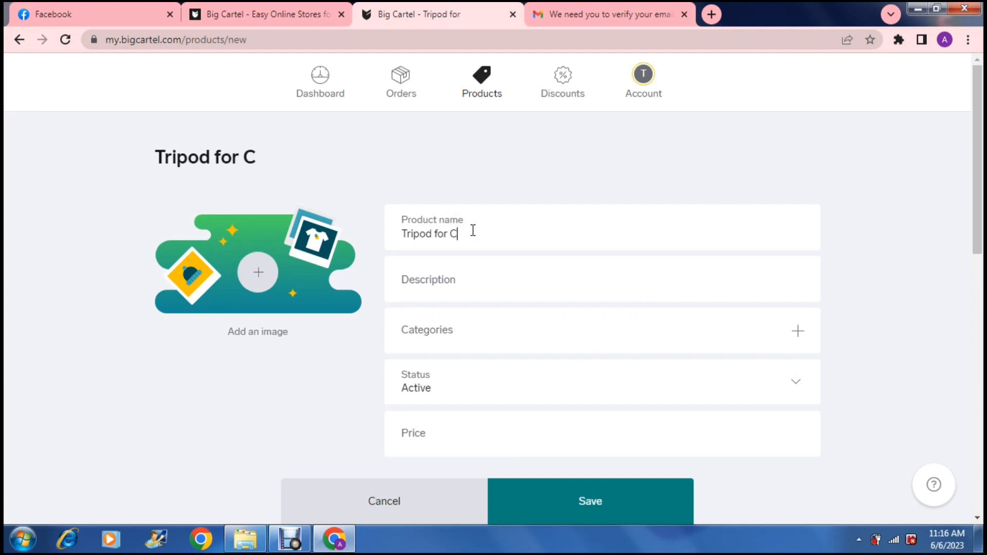
text(amera)
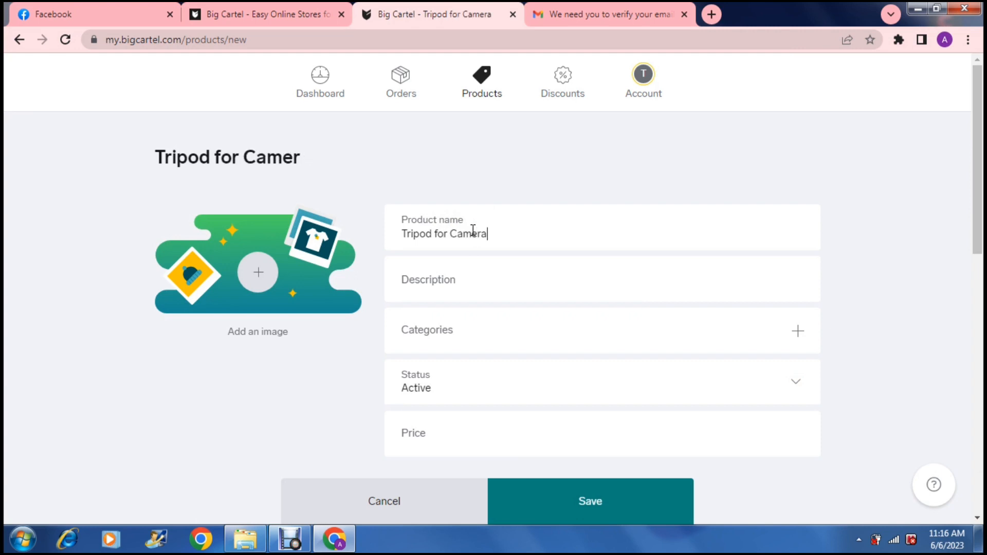
- Open ChatGPT in a new browser tab, then return to the product form's description field
click(487, 279)
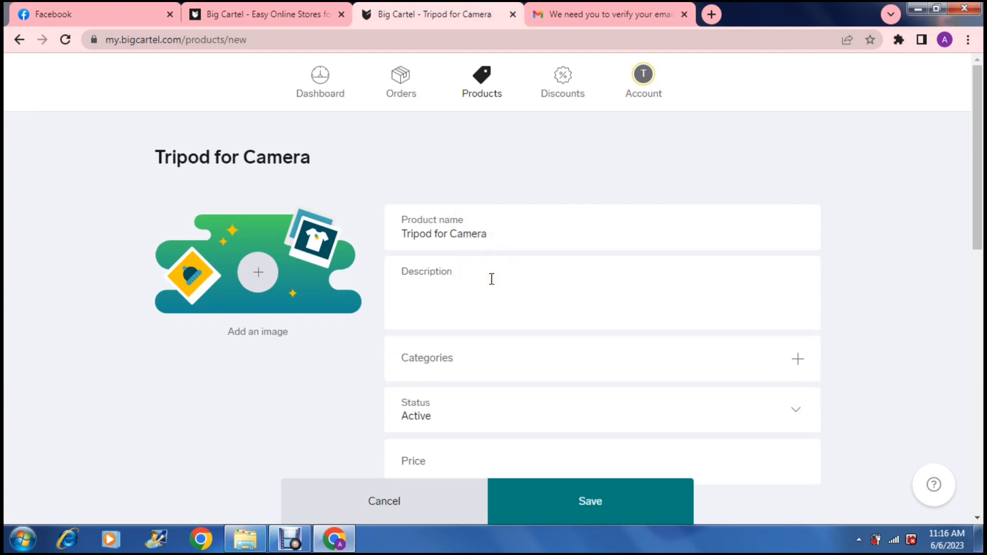
click(492, 281)
click(461, 289)
click(712, 11)
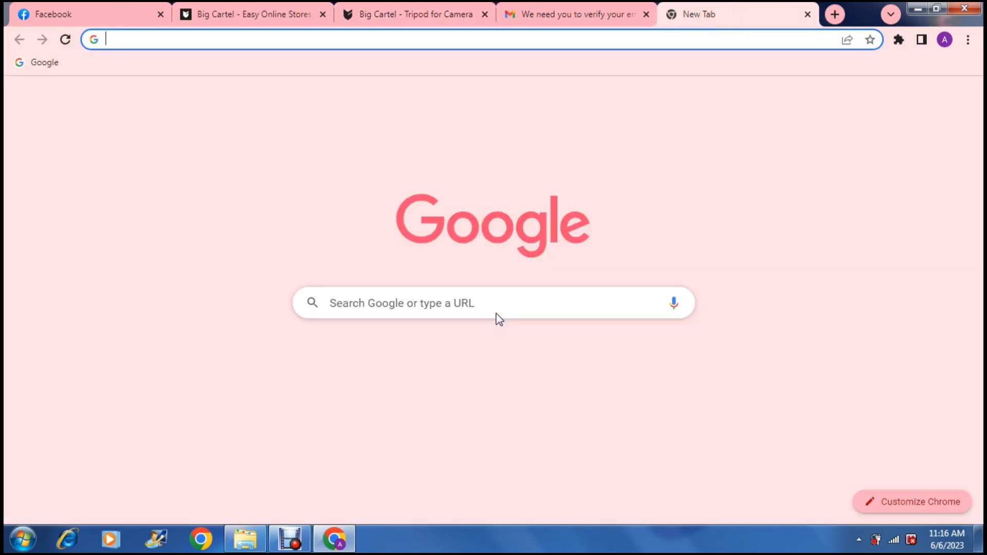
click(574, 363)
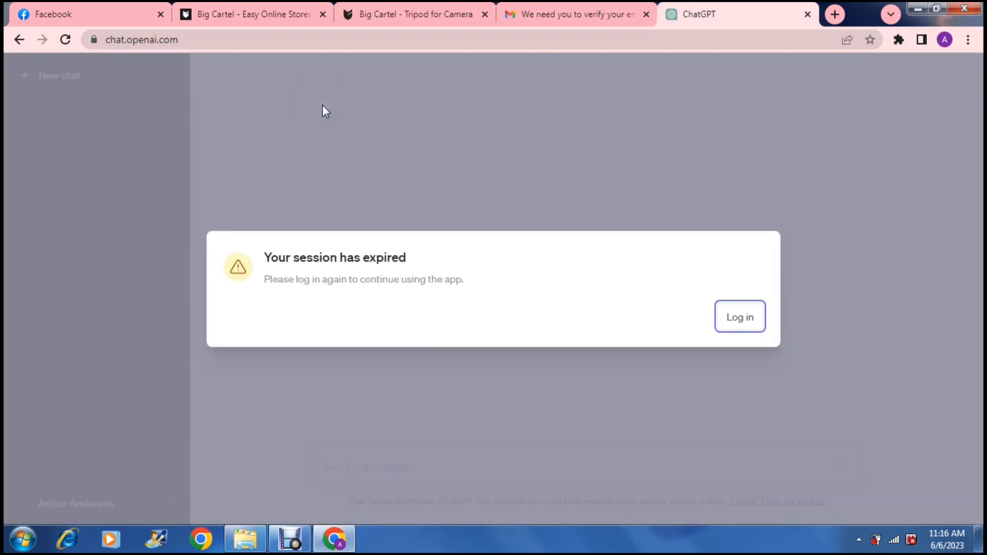
click(385, 21)
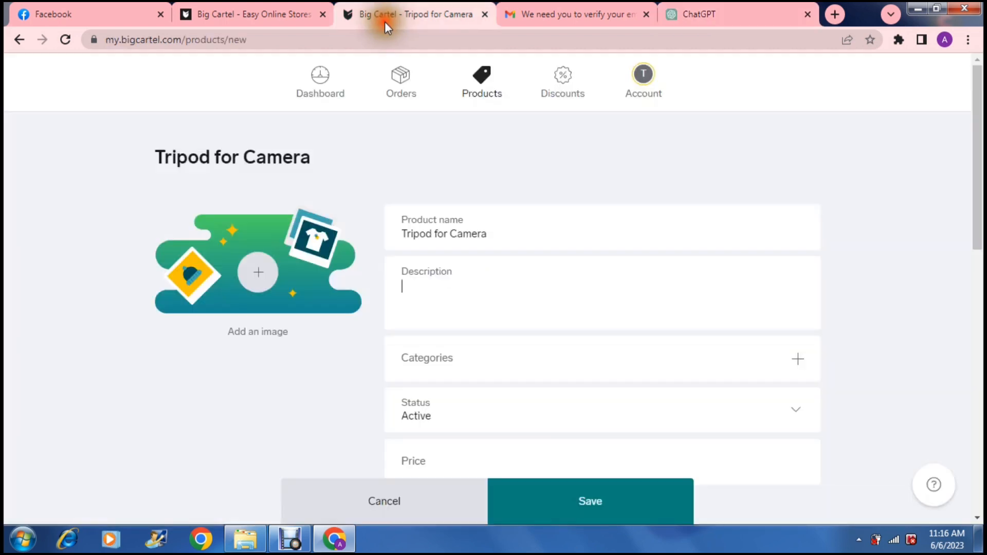
click(437, 293)
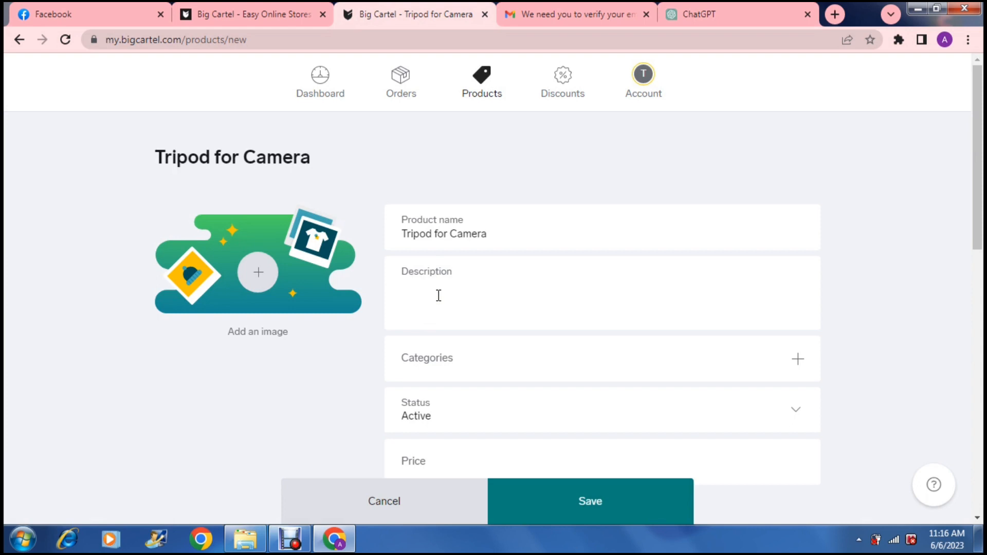
click(438, 296)
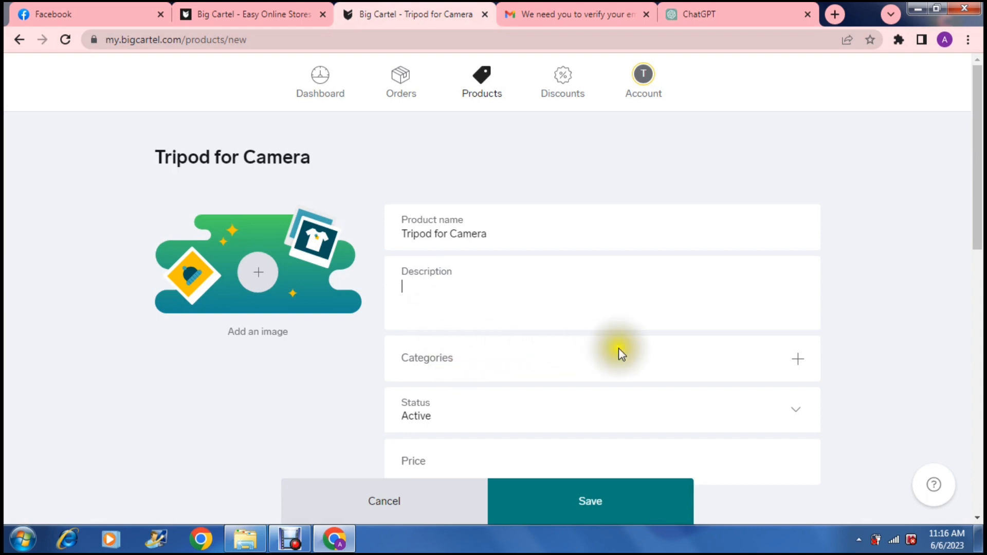
click(800, 361)
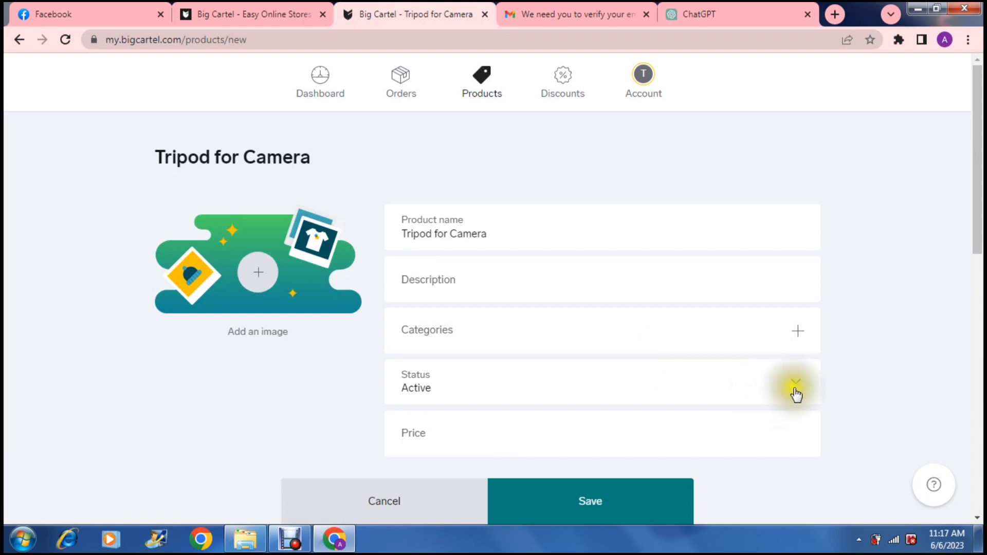
click(798, 332)
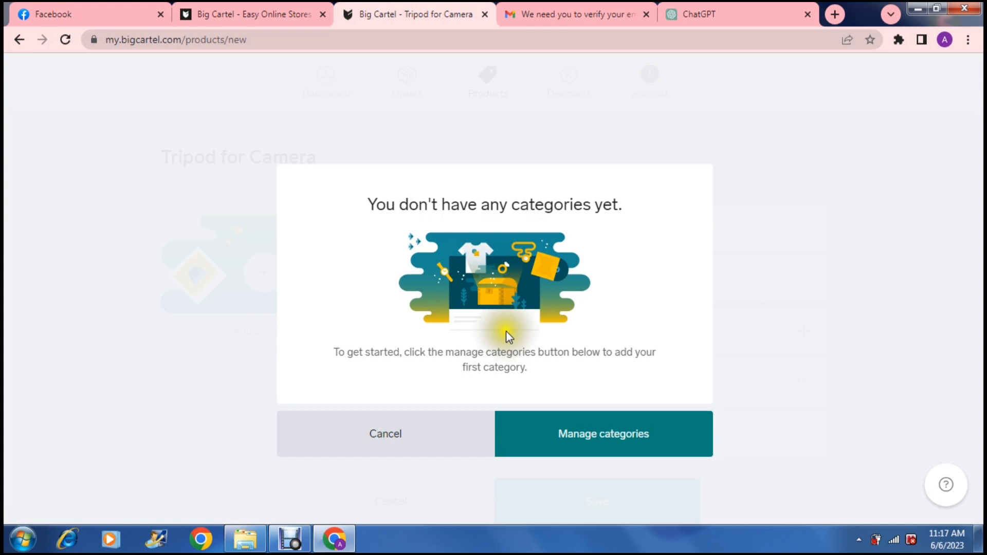
click(396, 435)
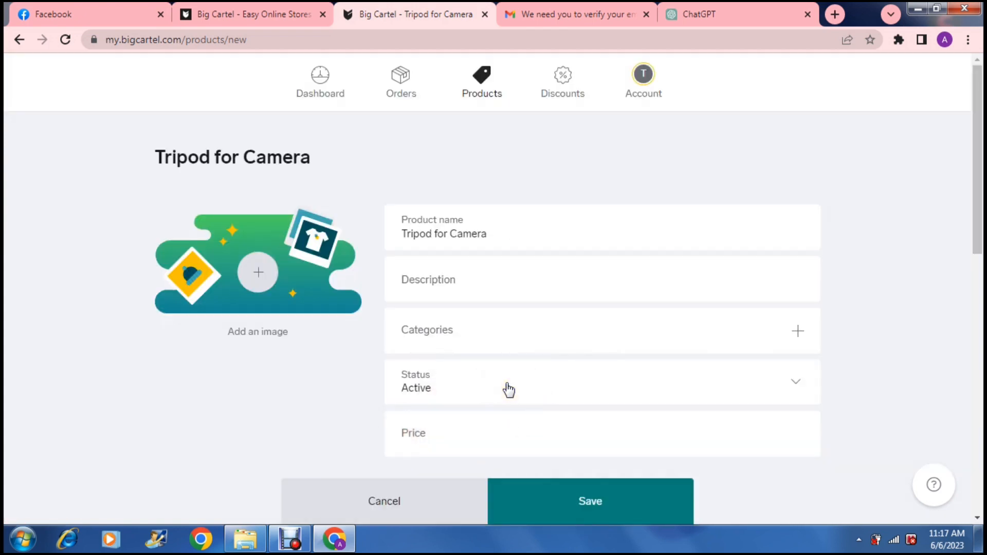
- Choose Active as the product's status
click(589, 392)
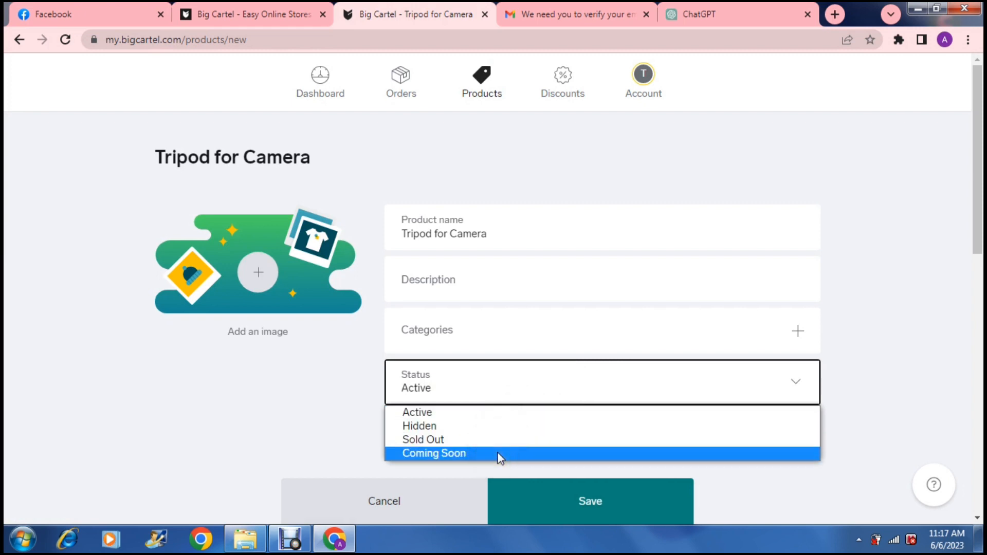
click(457, 412)
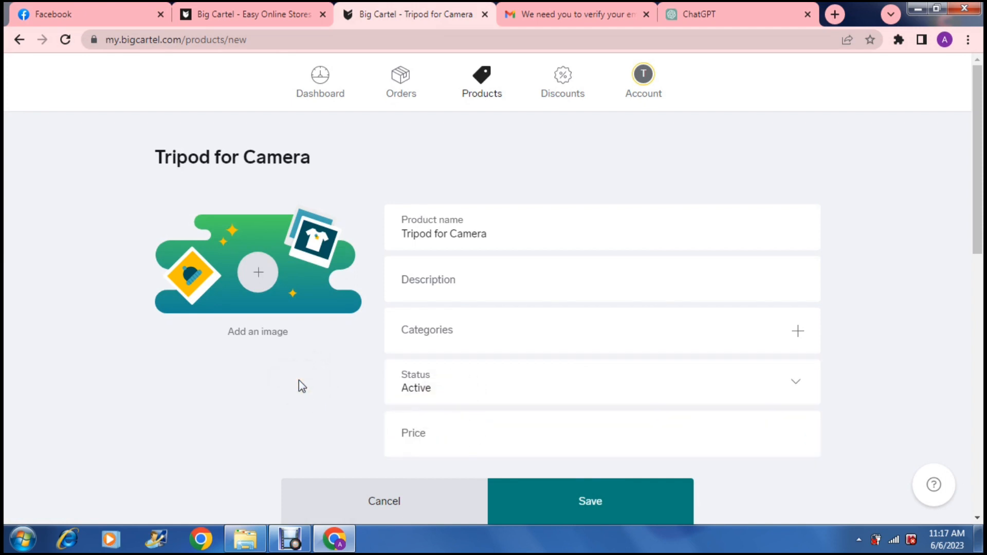
scroll(298, 380, down, 2)
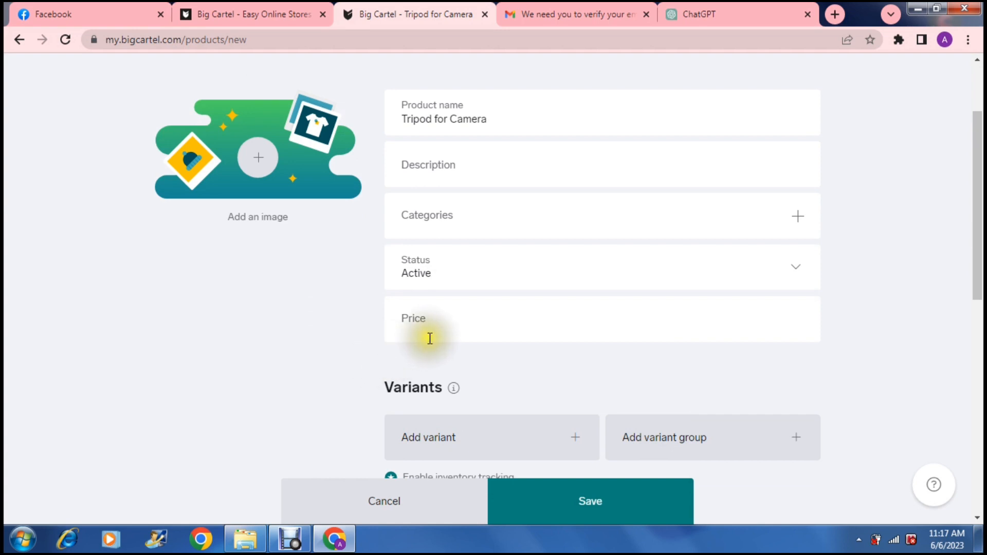
- Set the product's price to 50 and mark it as on sale
click(446, 322)
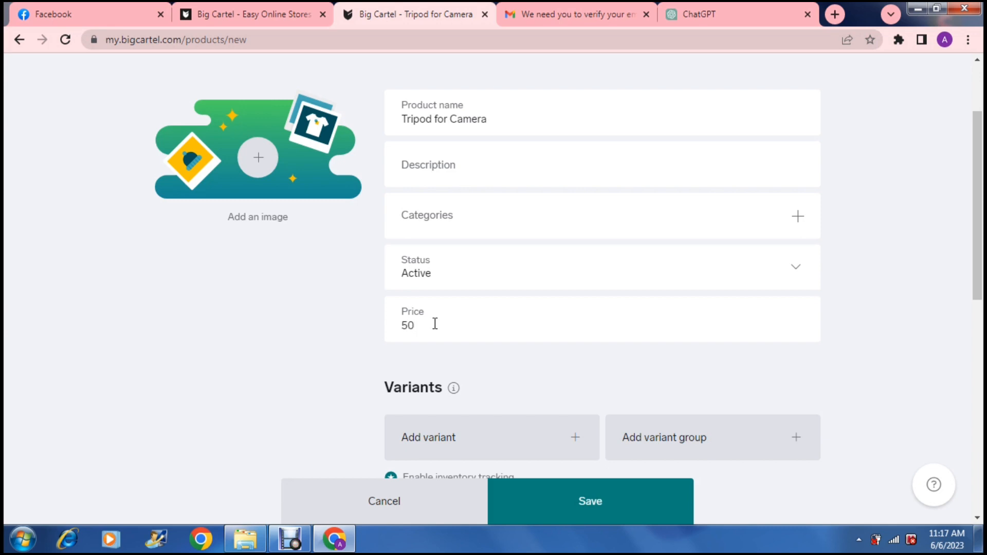
click(329, 335)
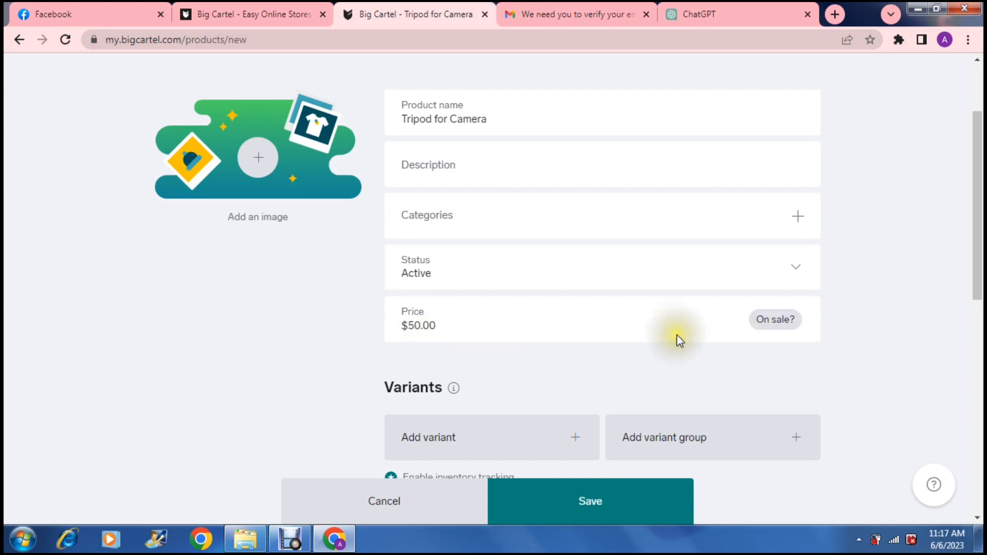
click(769, 320)
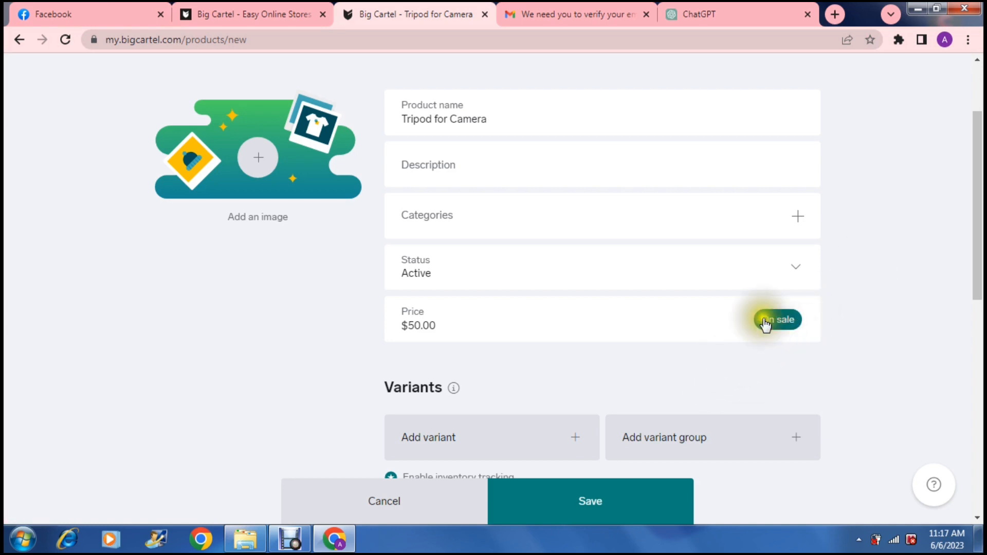
scroll(763, 371, down, 2)
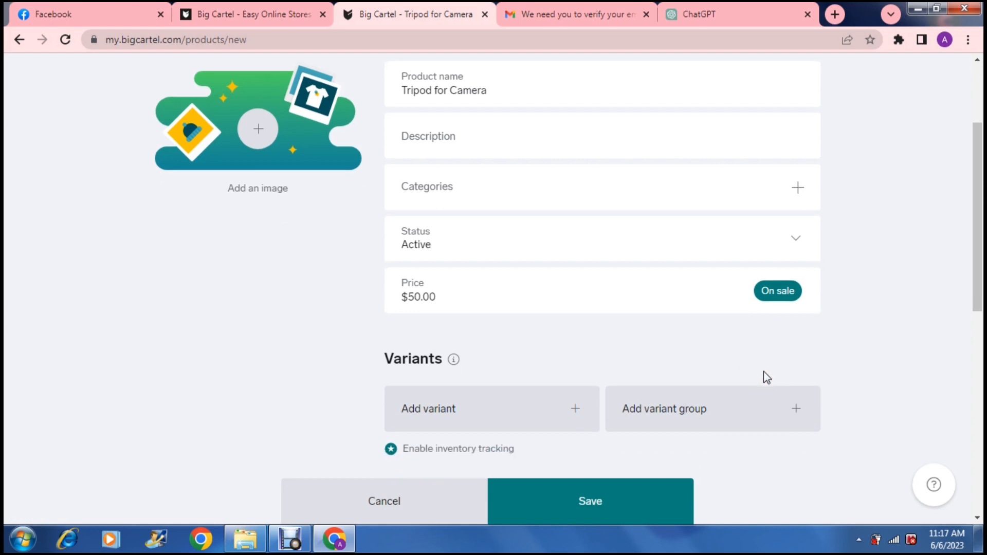
scroll(763, 371, down, 1)
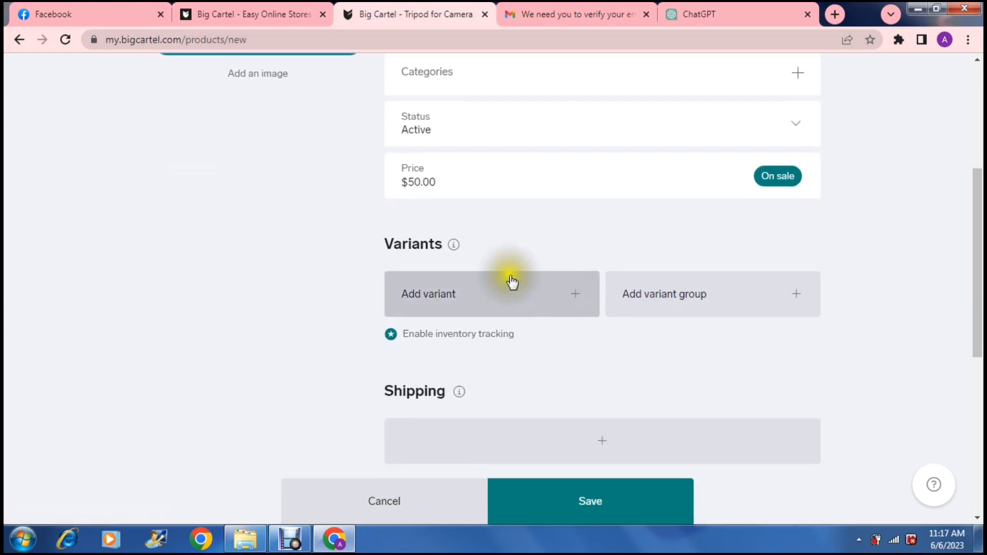
- Add two variant rows to the product under Variants
mouse_move(451, 245)
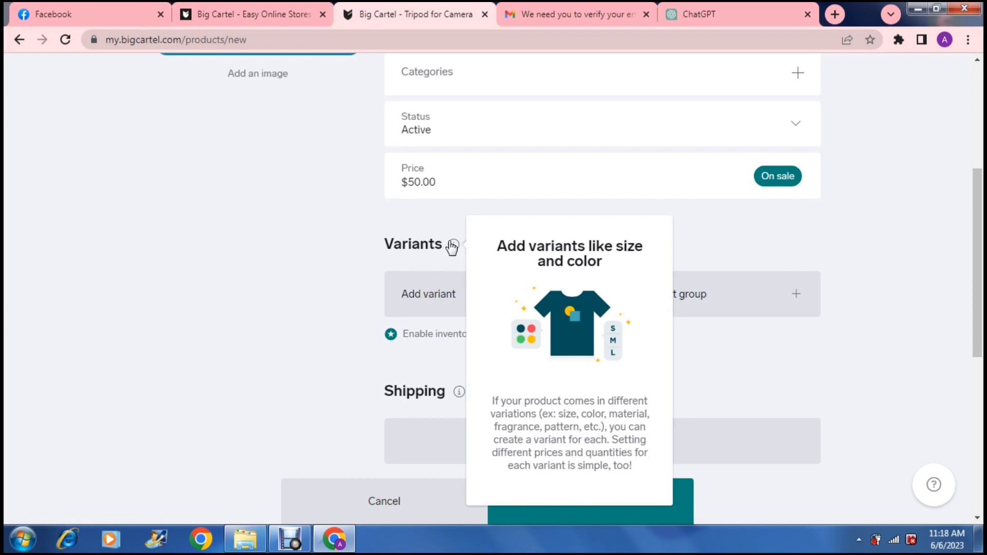
click(411, 303)
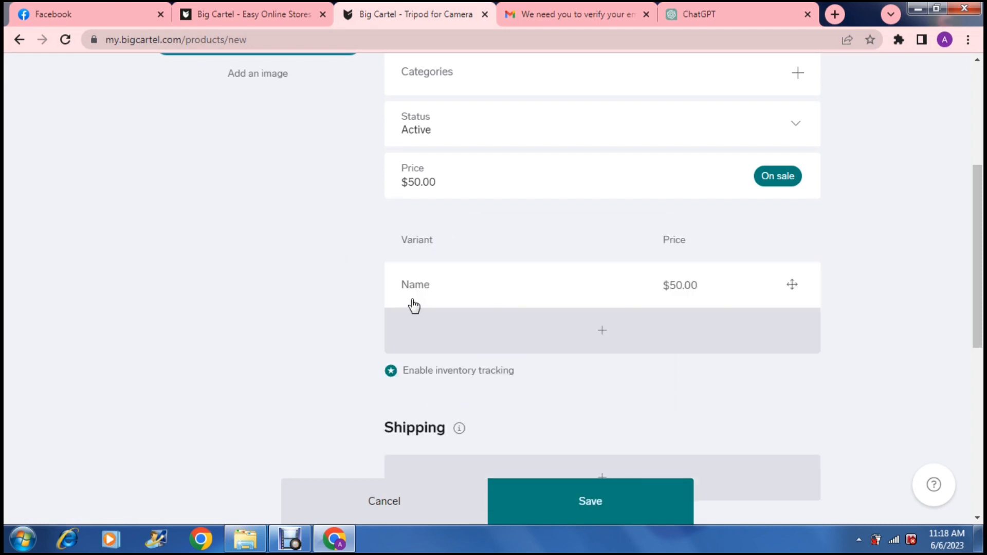
click(441, 281)
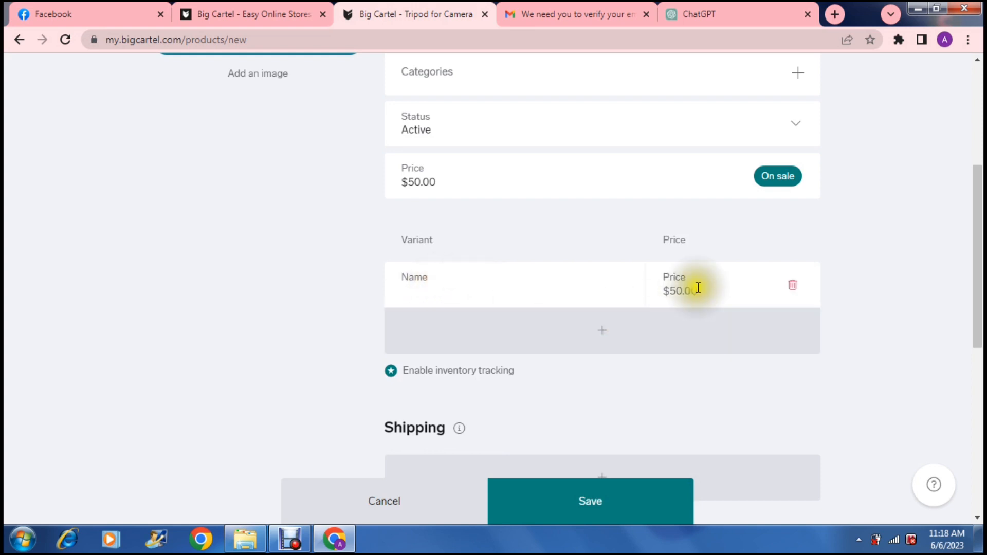
click(606, 333)
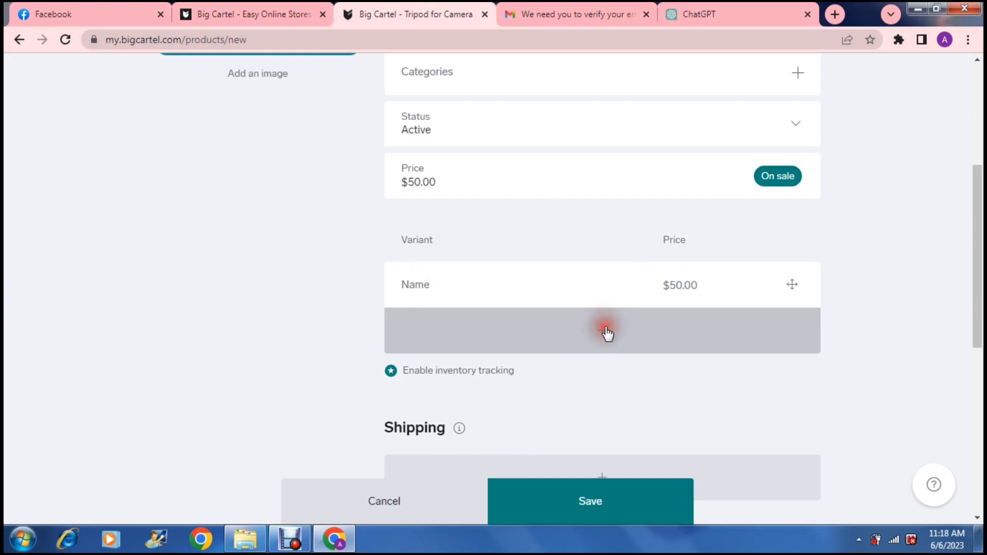
- Add a shipping rate row and choose Australia as its country
scroll(333, 311, down, 3)
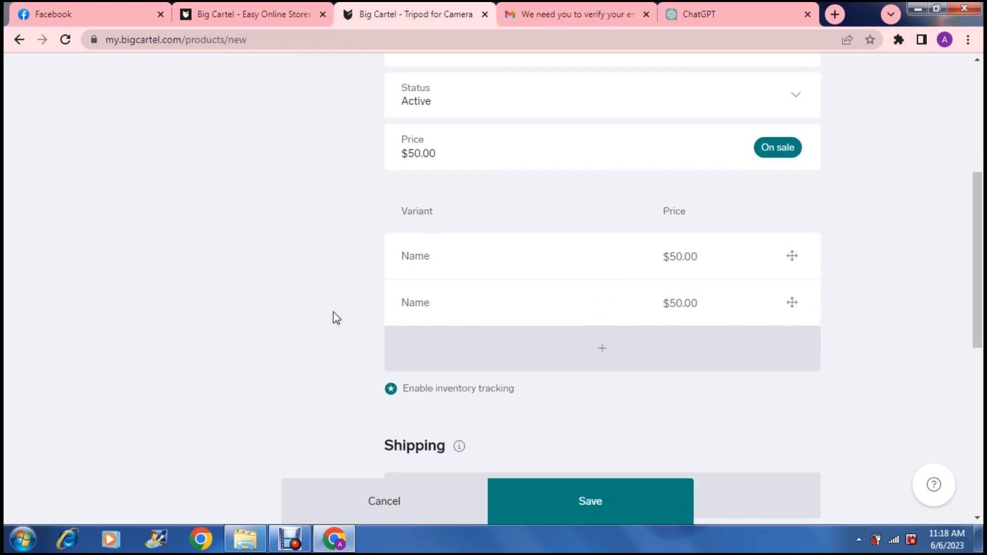
scroll(333, 318, down, 2)
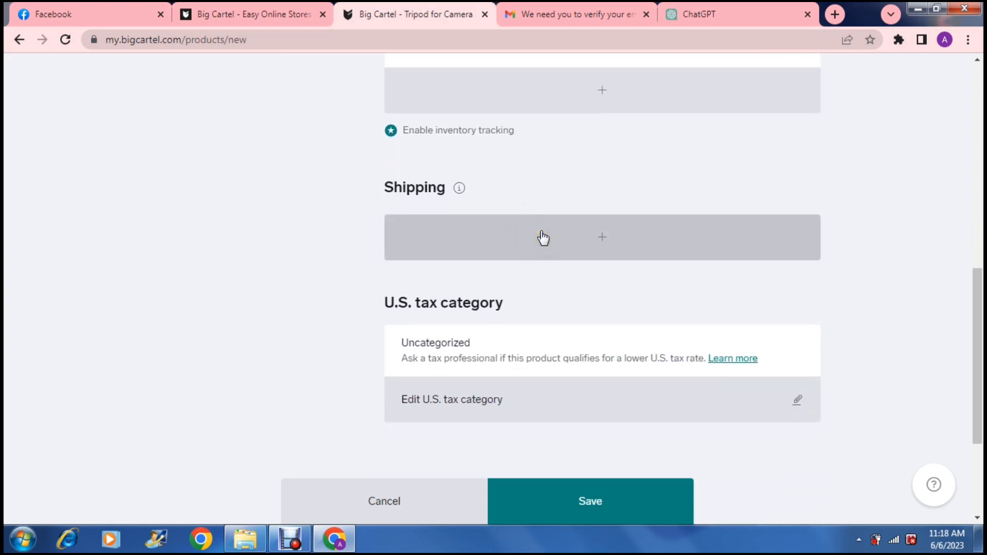
click(543, 238)
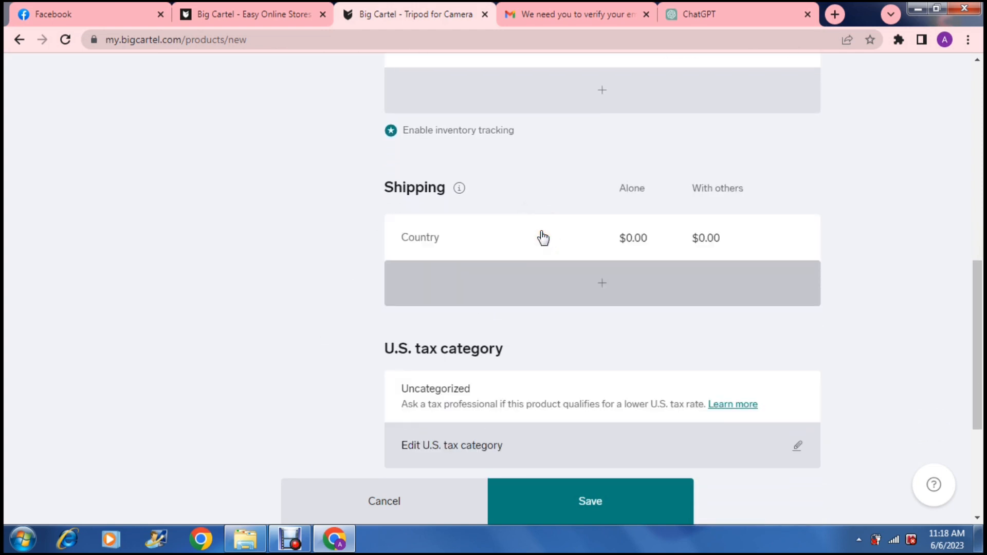
click(425, 241)
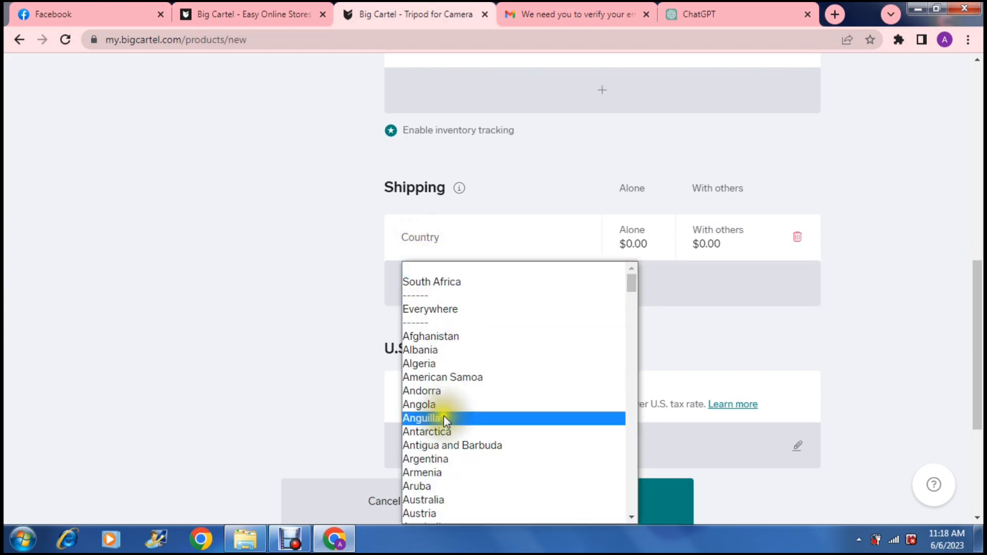
click(451, 502)
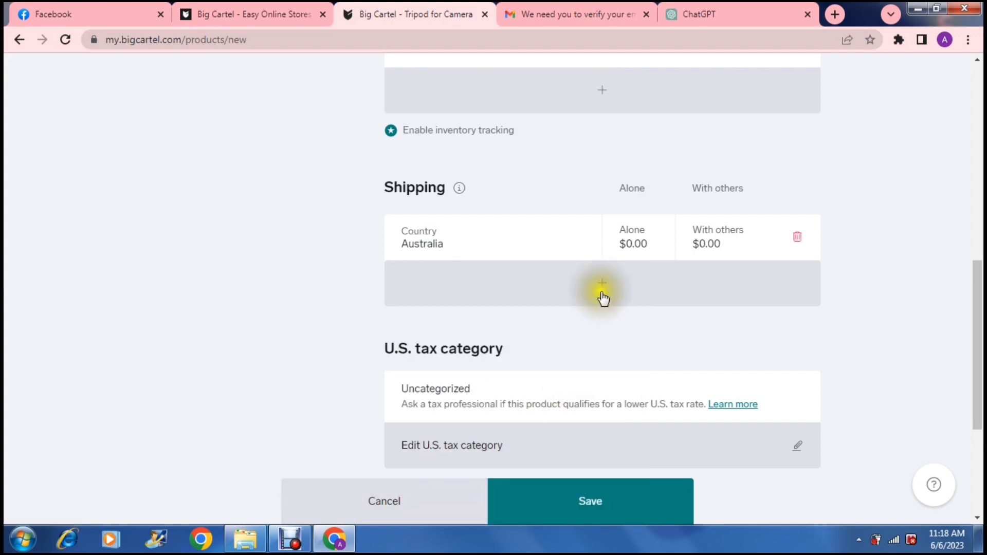
- Set the Australia shipping cost to 10.00 alone and 5.00 with others
click(632, 243)
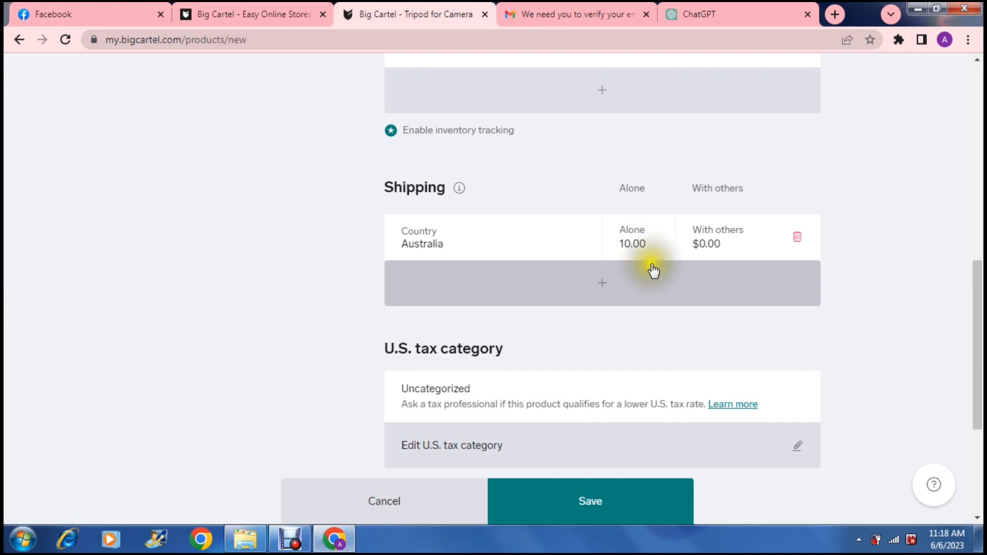
click(697, 250)
click(704, 246)
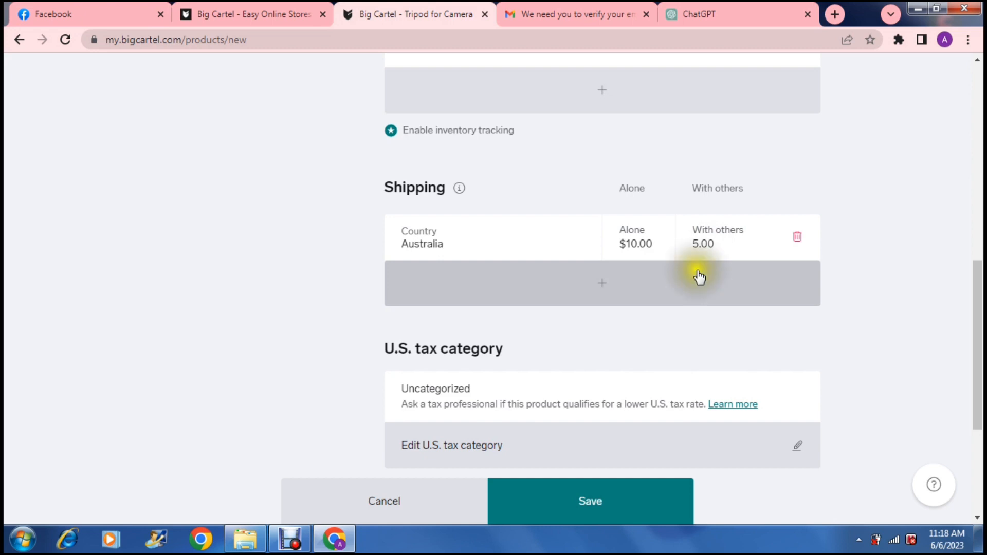
click(698, 244)
click(689, 331)
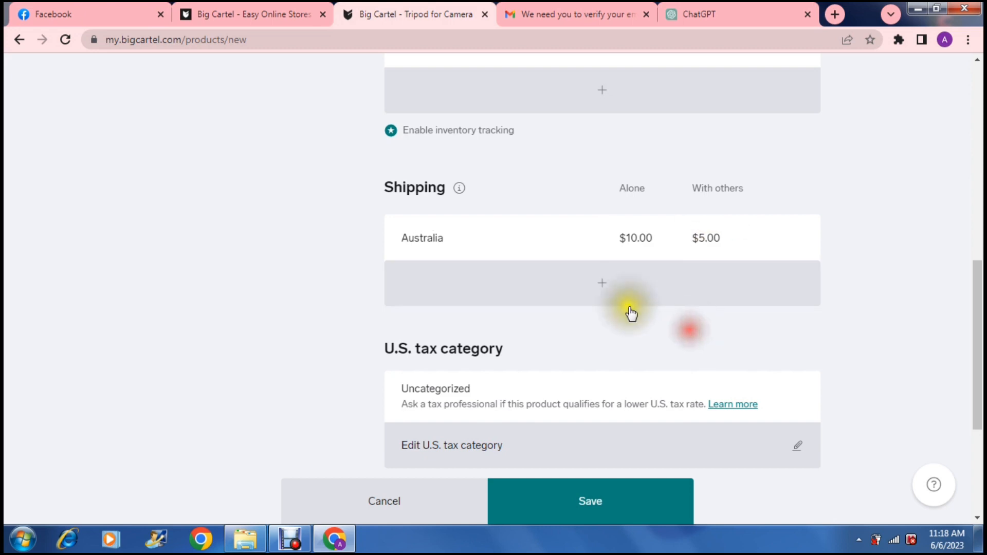
- Add a second shipping rate for Everywhere else costing 10.00 alone
click(607, 287)
click(420, 285)
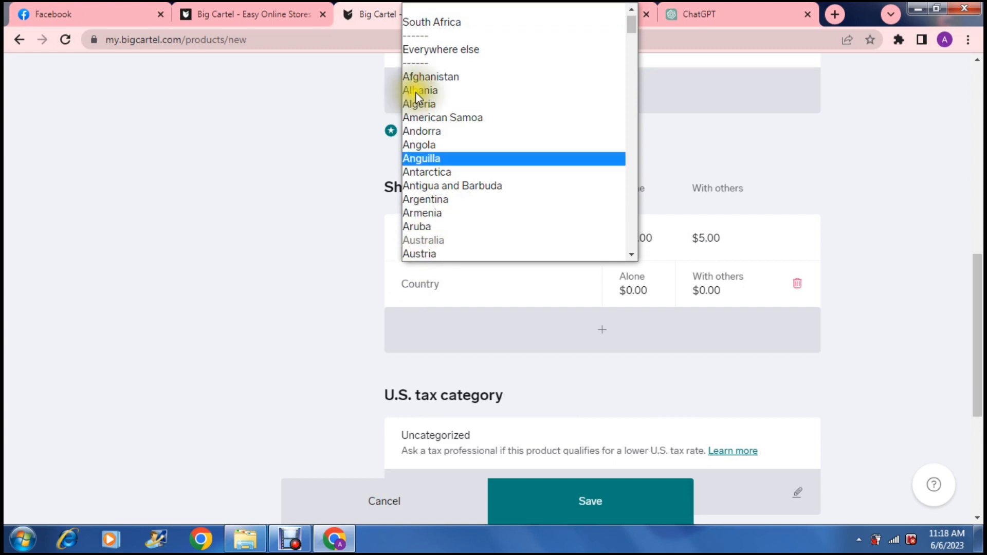
click(424, 49)
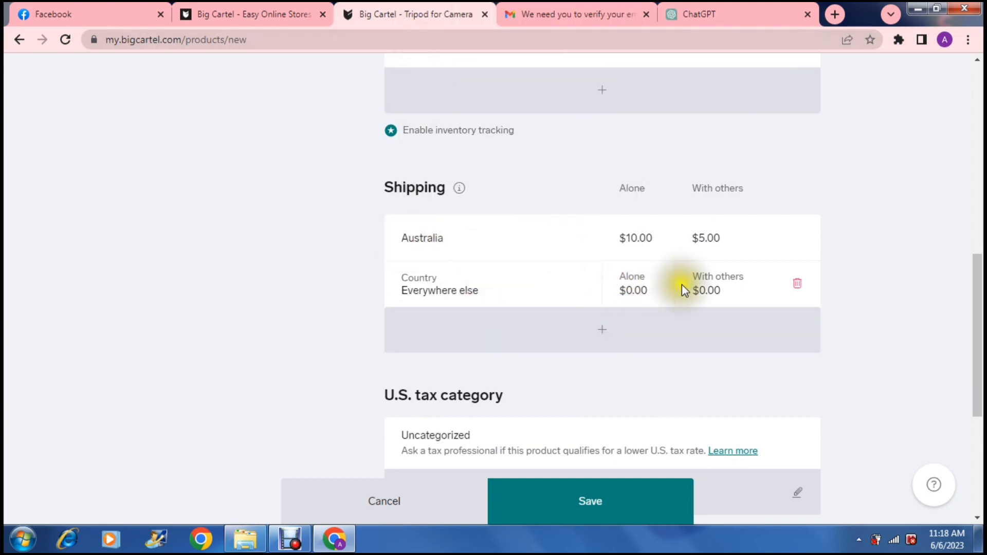
click(631, 289)
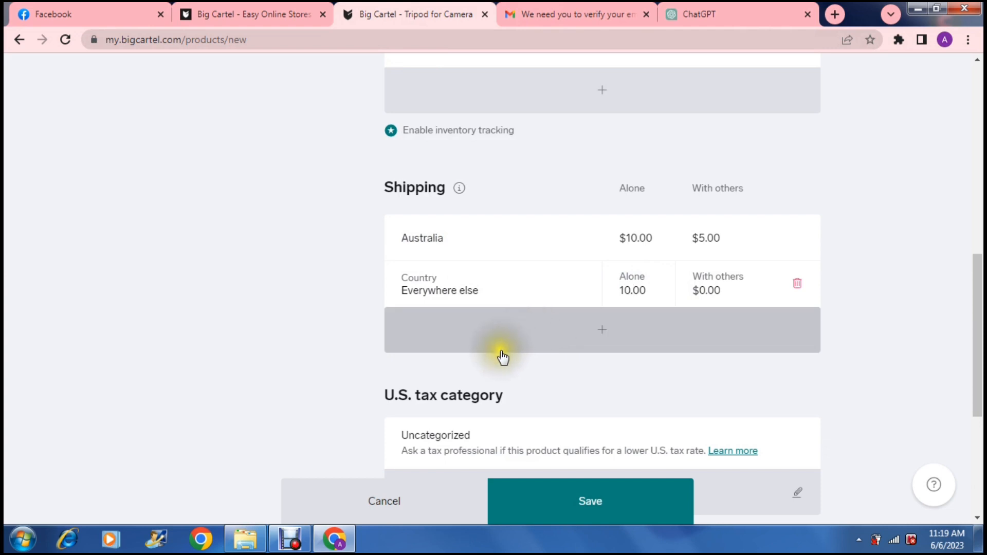
click(322, 343)
- Upload the film-gear-south-africa-tabletop-mini-tripods image as the product photo
scroll(322, 342, down, 2)
scroll(322, 343, down, 4)
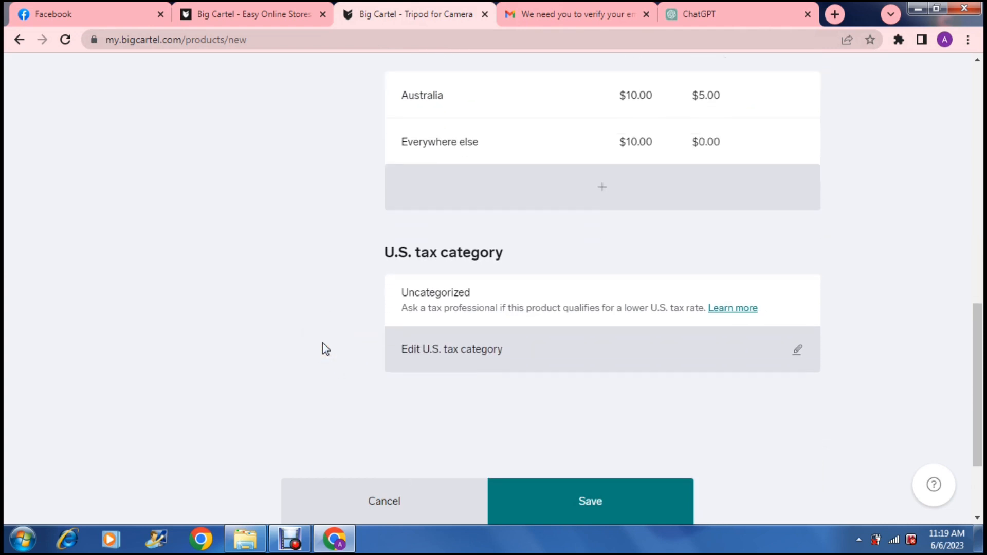
scroll(322, 349, down, 1)
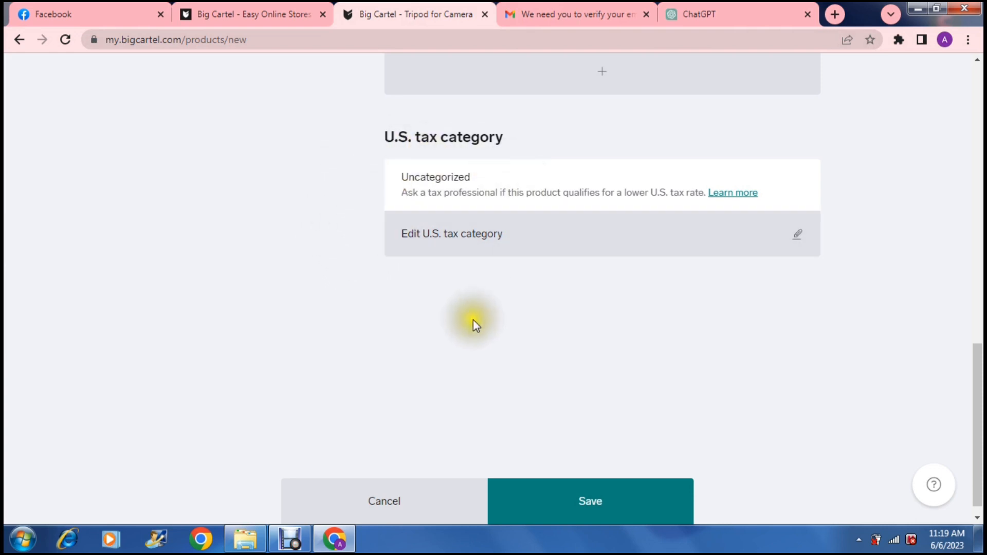
drag(972, 372, 948, 78)
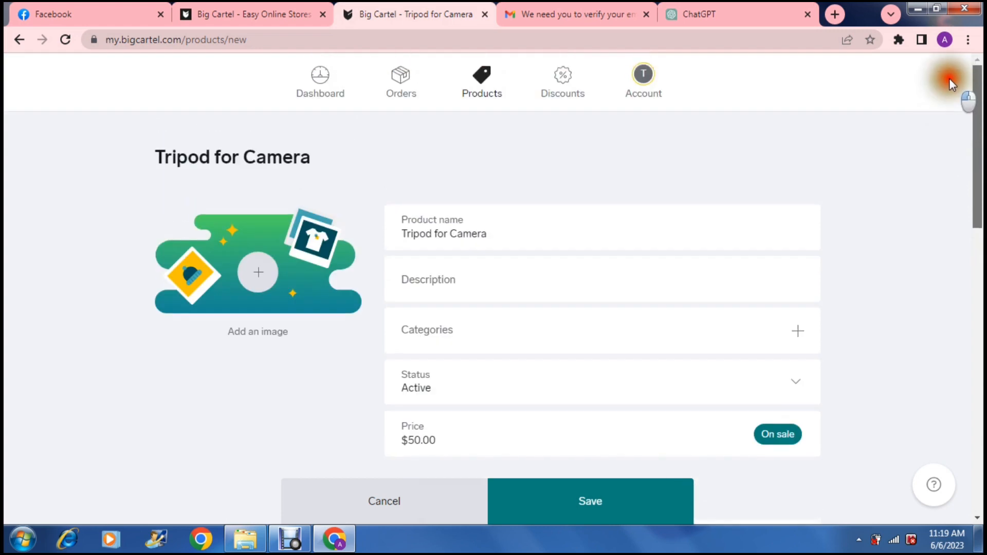
click(258, 271)
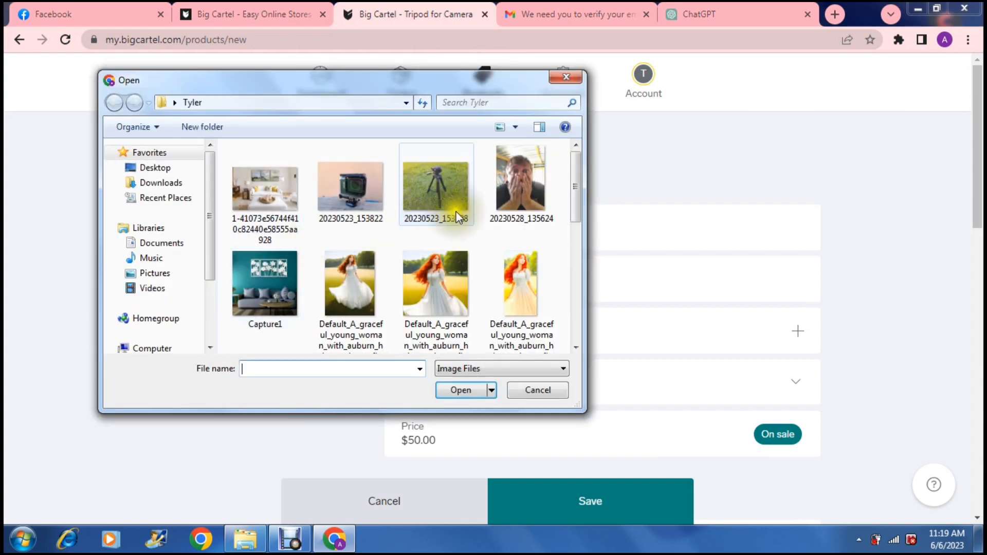
drag(573, 178, 582, 234)
click(417, 224)
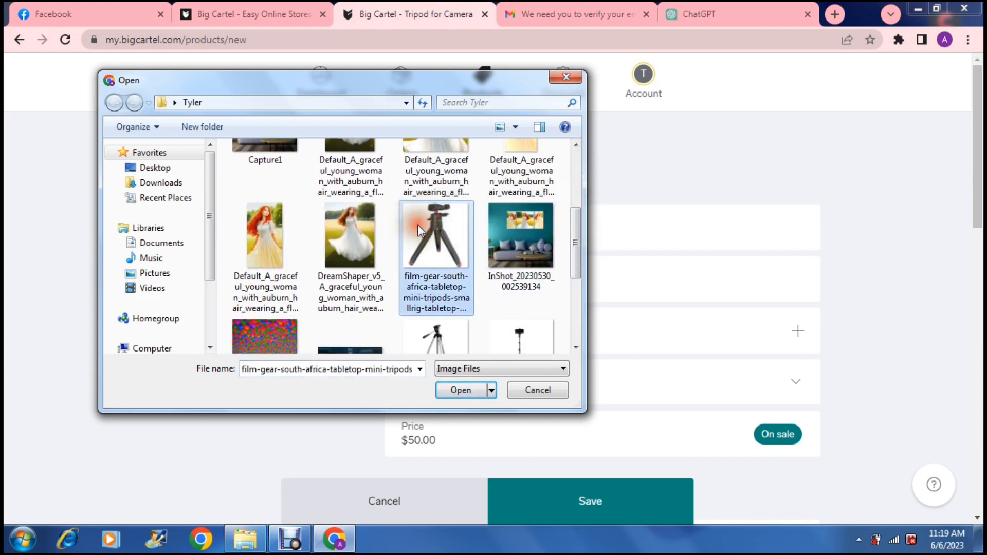
click(462, 390)
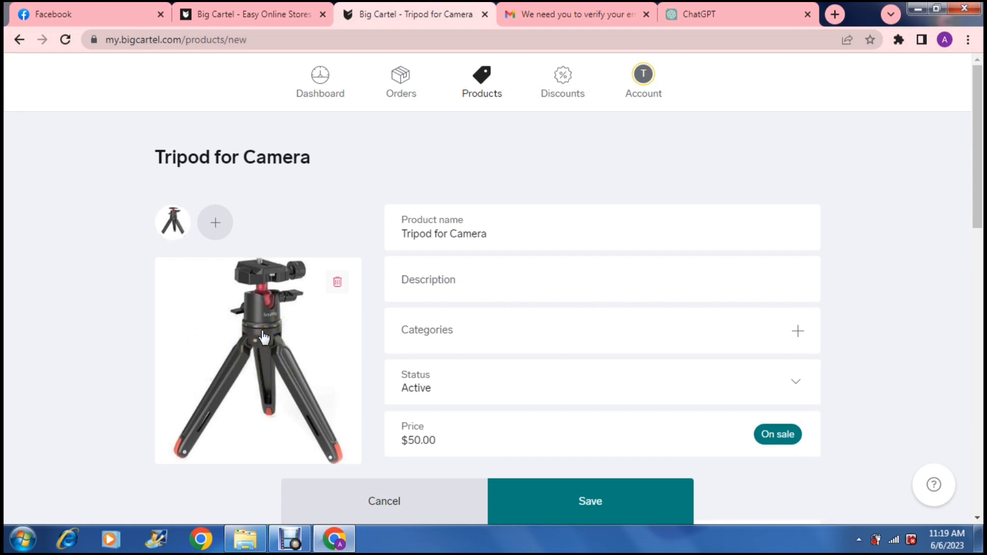
- Save the new product
click(84, 289)
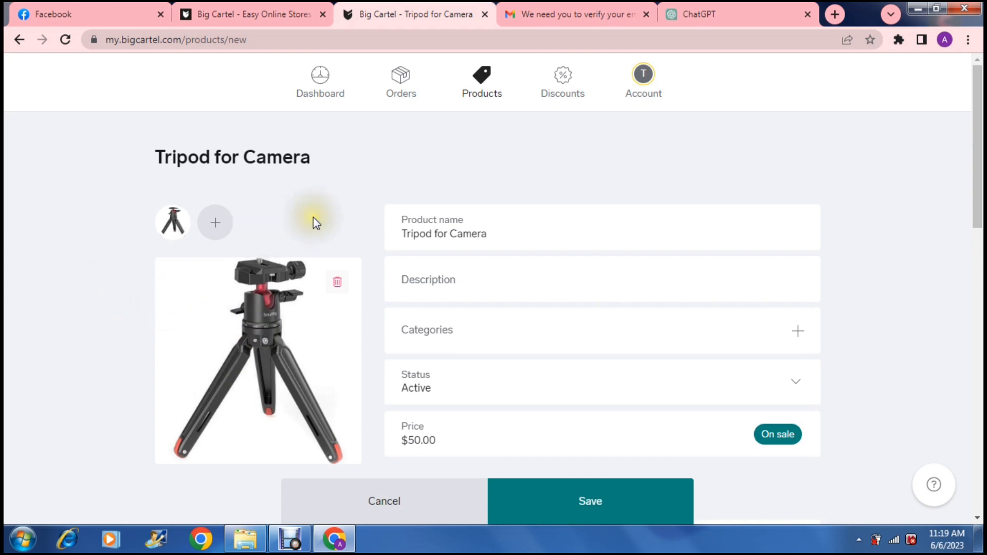
click(575, 505)
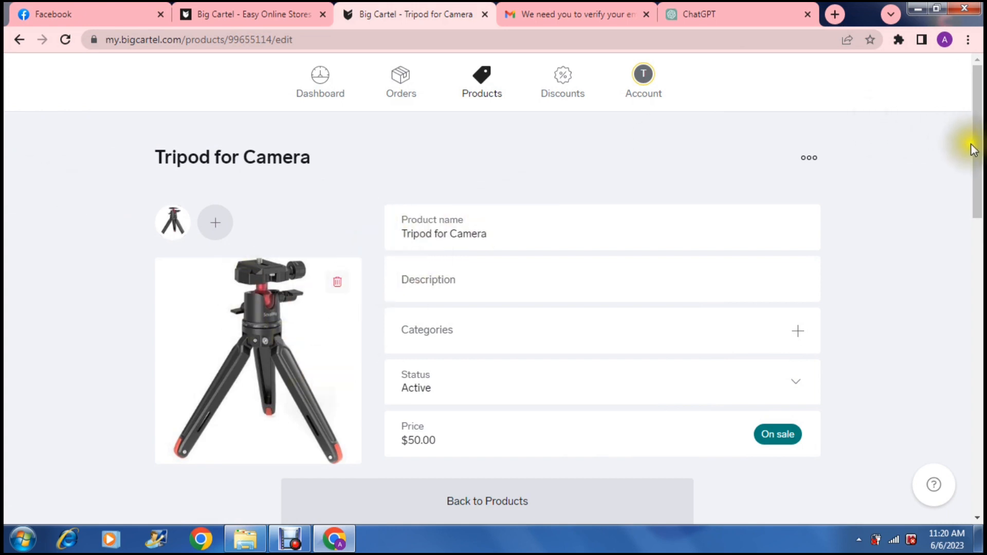
- Open the product's URL preview to view its storefront page, then close that tab
drag(975, 152, 979, 83)
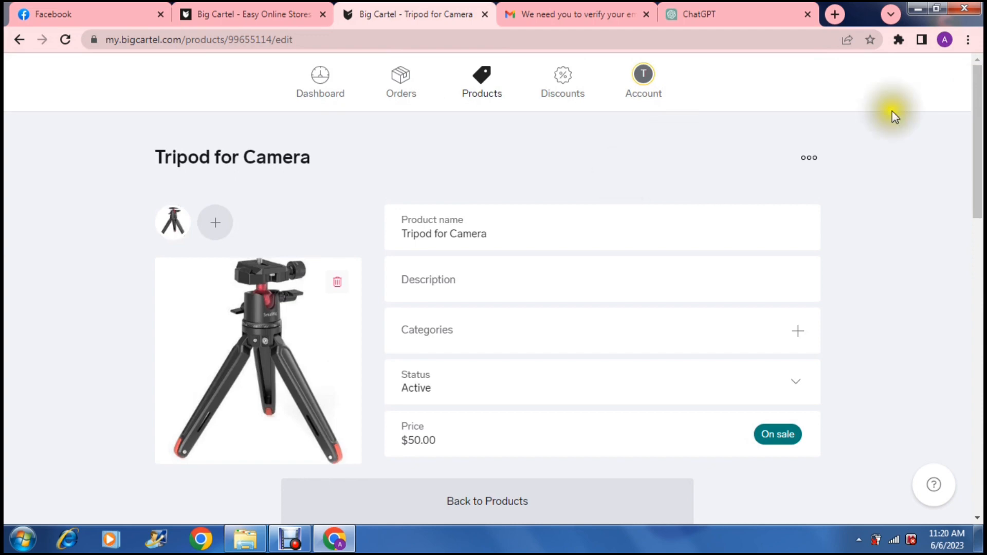
drag(976, 116, 980, 336)
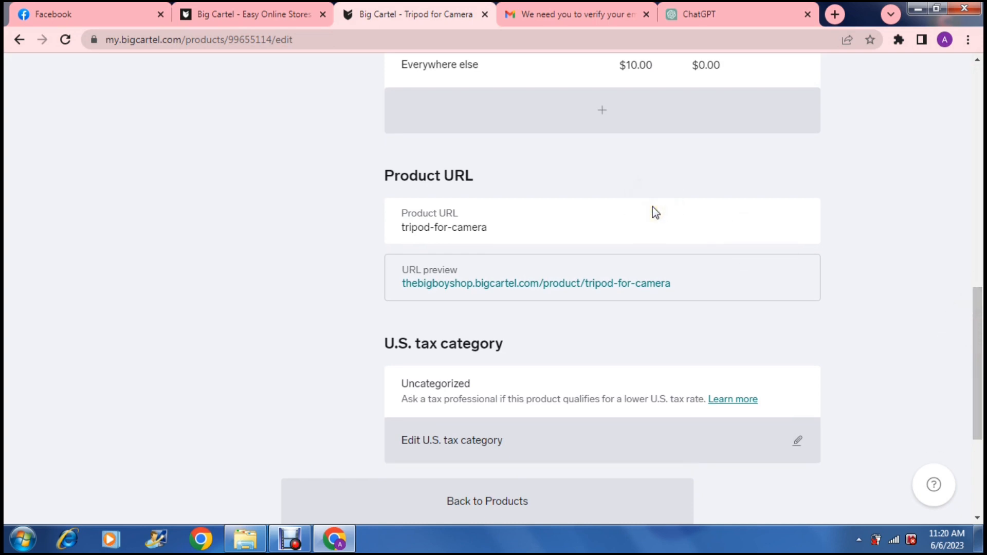
click(677, 289)
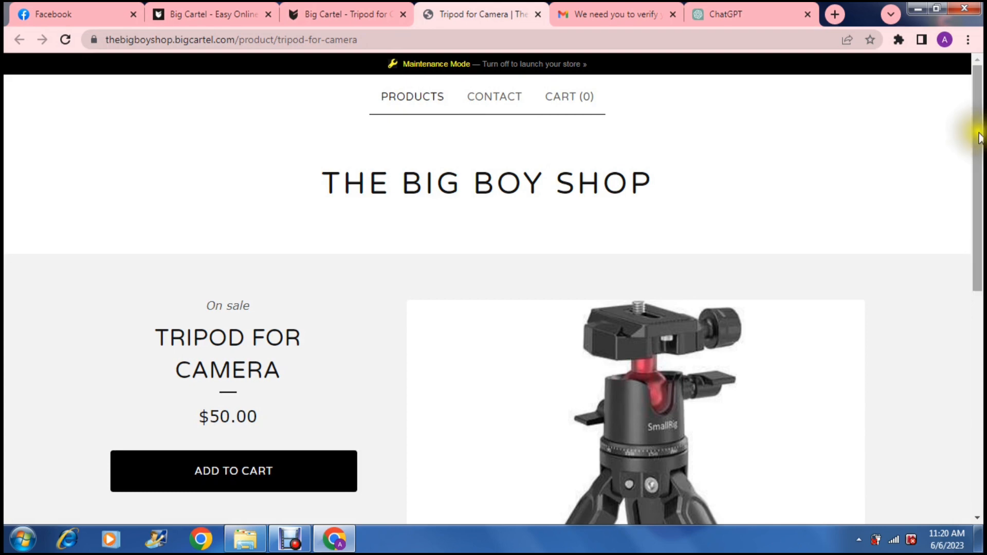
drag(979, 134, 979, 135)
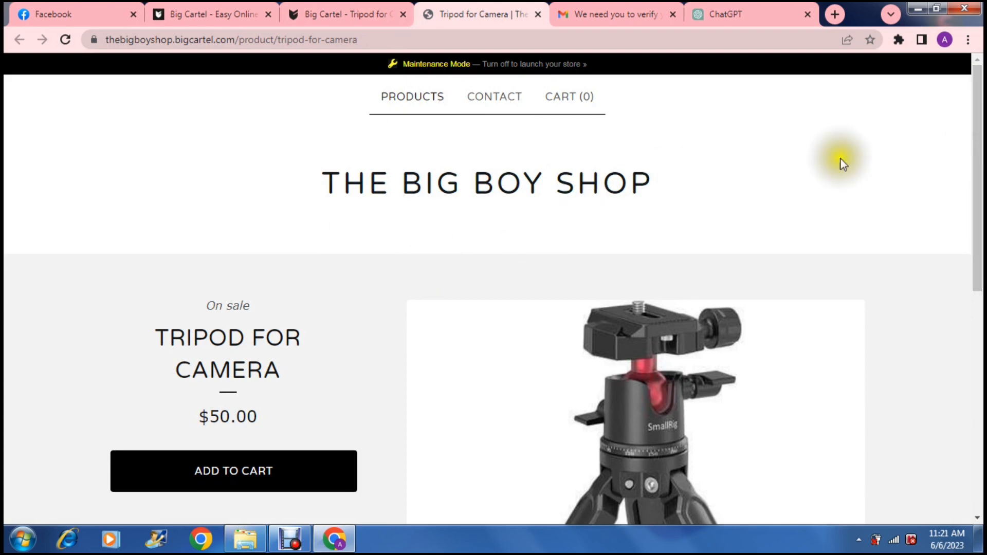
mouse_move(979, 161)
mouse_down()
mouse_move(980, 275)
mouse_move(976, 164)
mouse_up()
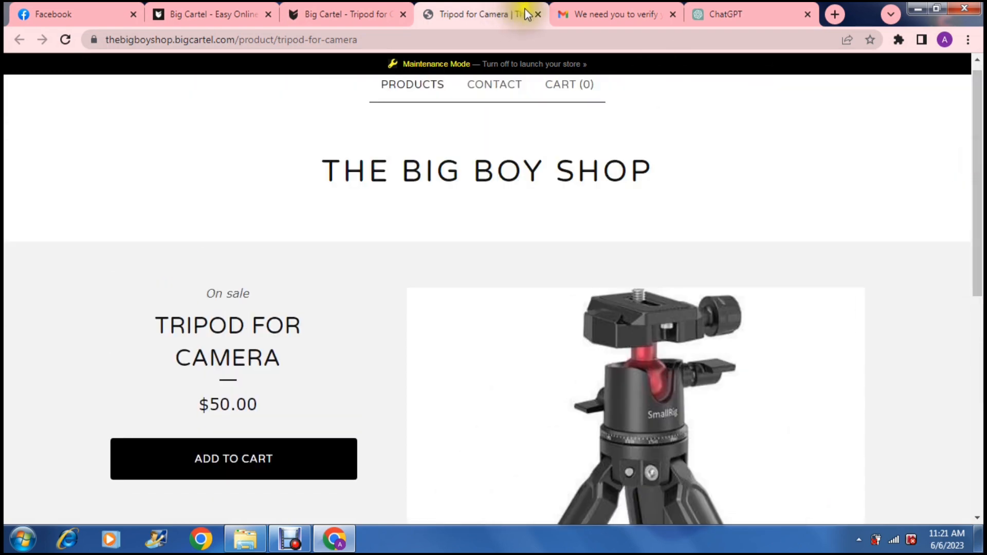
click(537, 14)
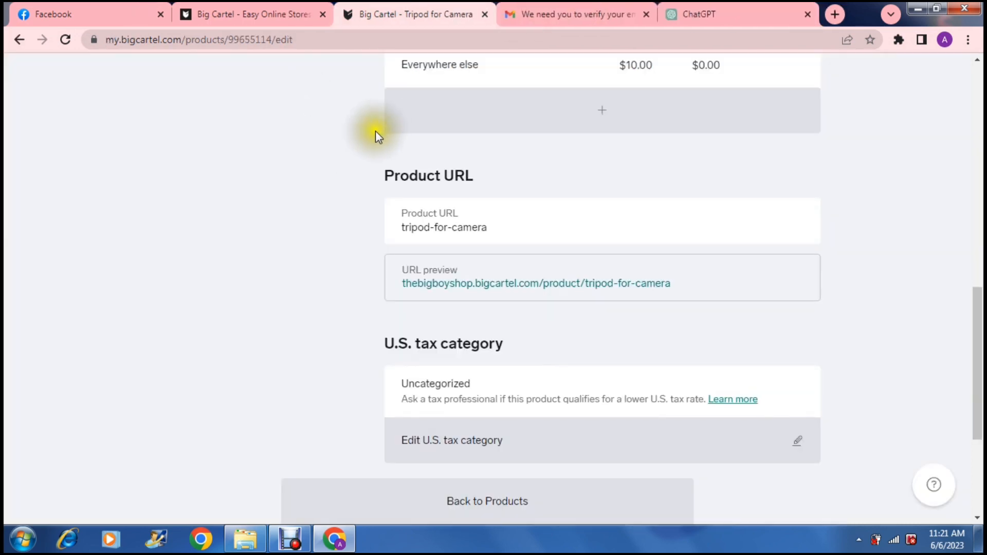
- Go back to the store Dashboard
click(311, 176)
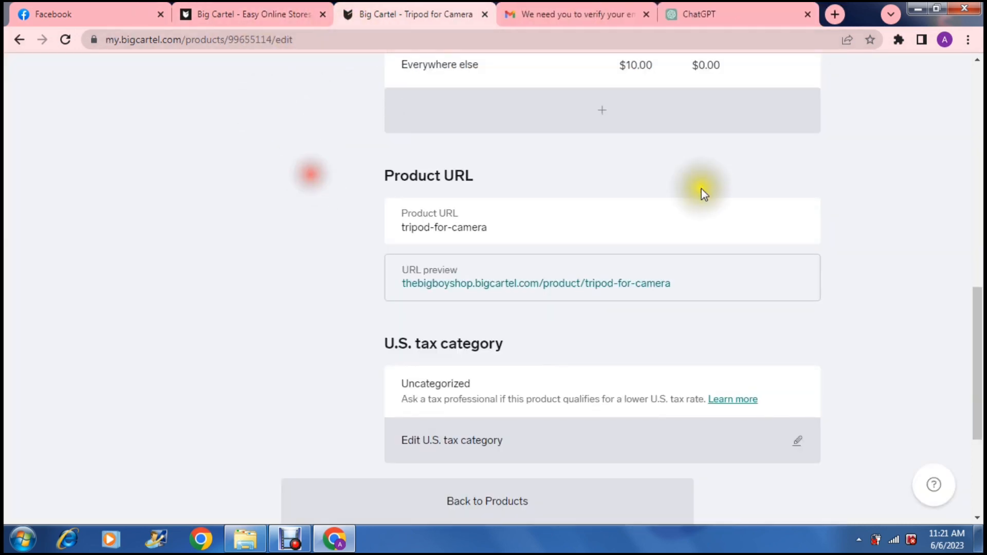
scroll(703, 194, up, 15)
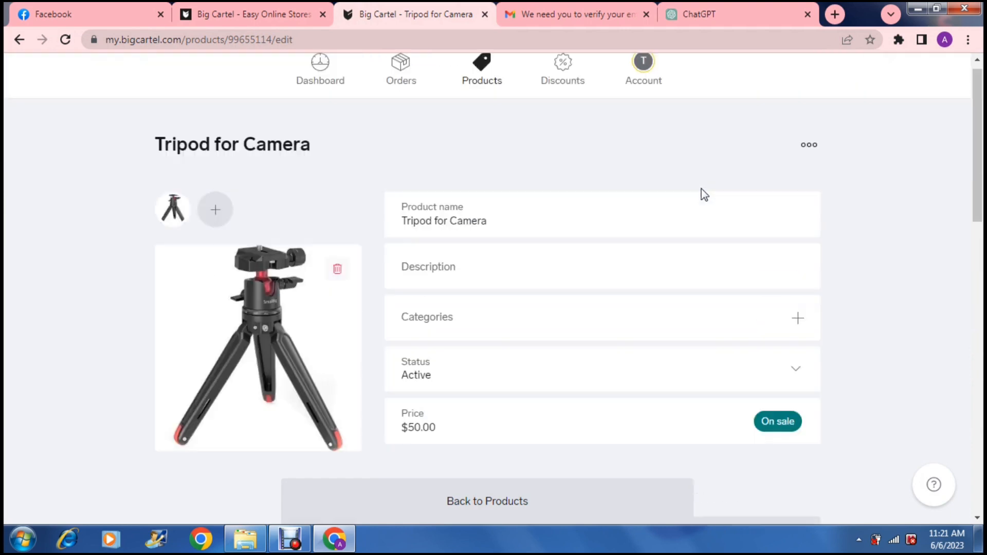
click(321, 92)
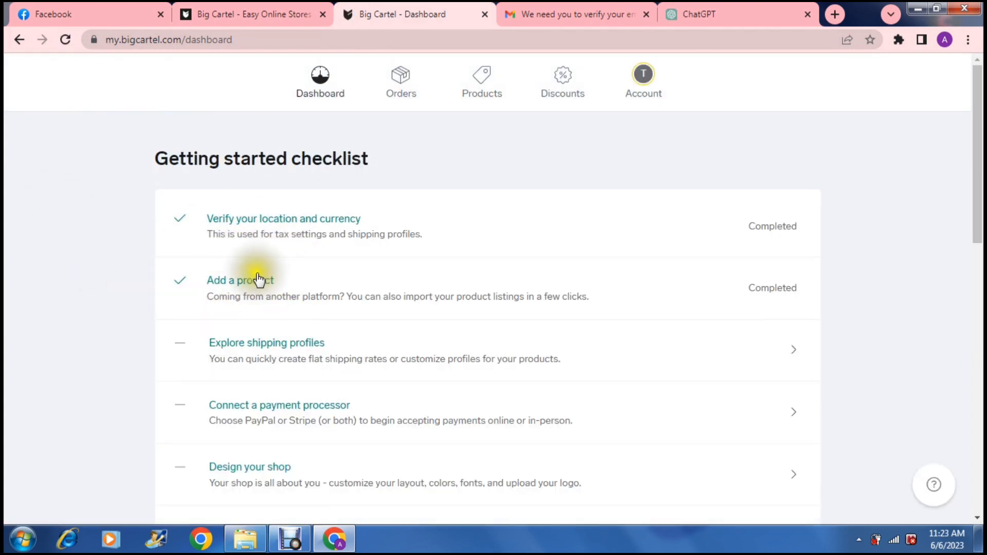
- Open the Design your shop item from the getting started checklist
click(132, 437)
scroll(132, 436, down, 3)
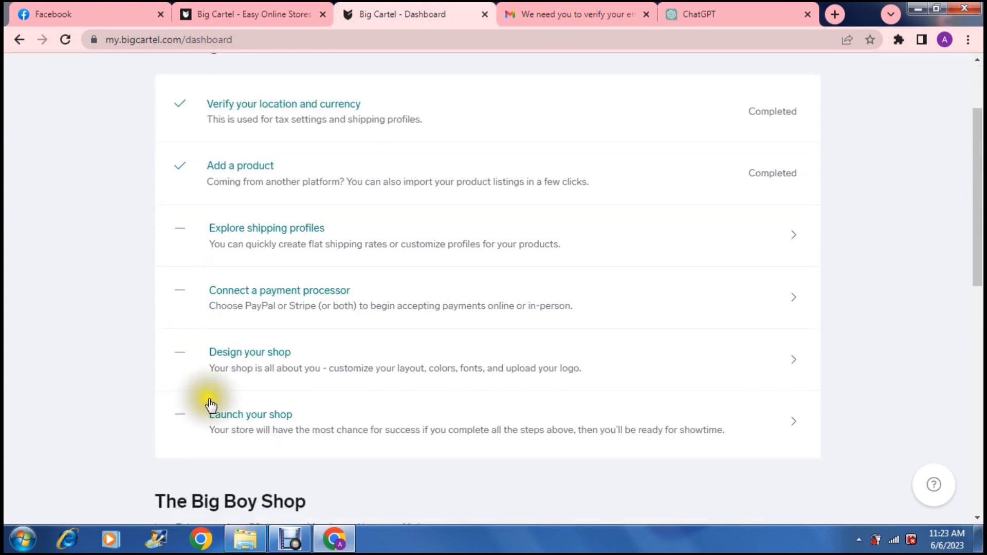
click(253, 358)
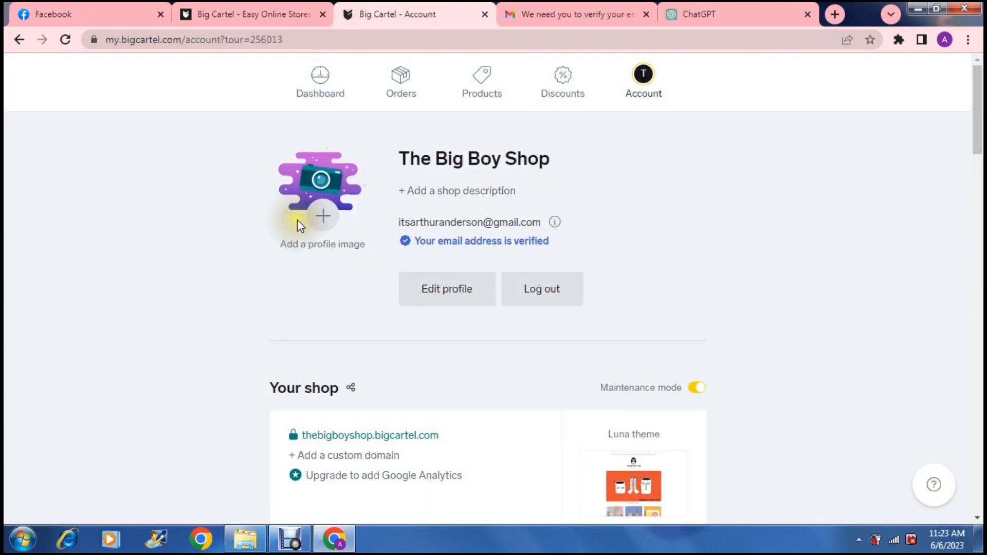
- Upload the T1000-EDIT-600x600 image as the shop's profile image and dismiss the tour popup
click(324, 215)
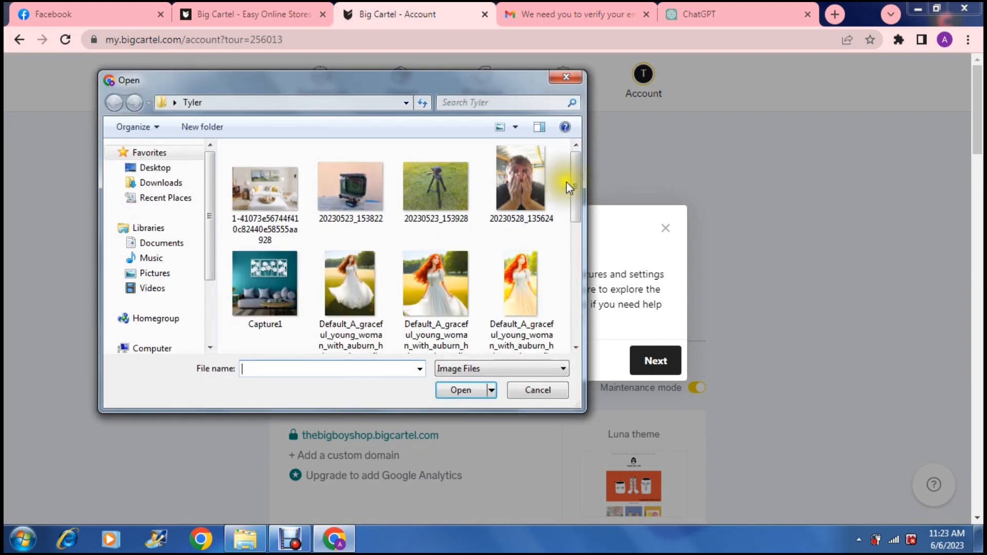
drag(575, 185, 576, 273)
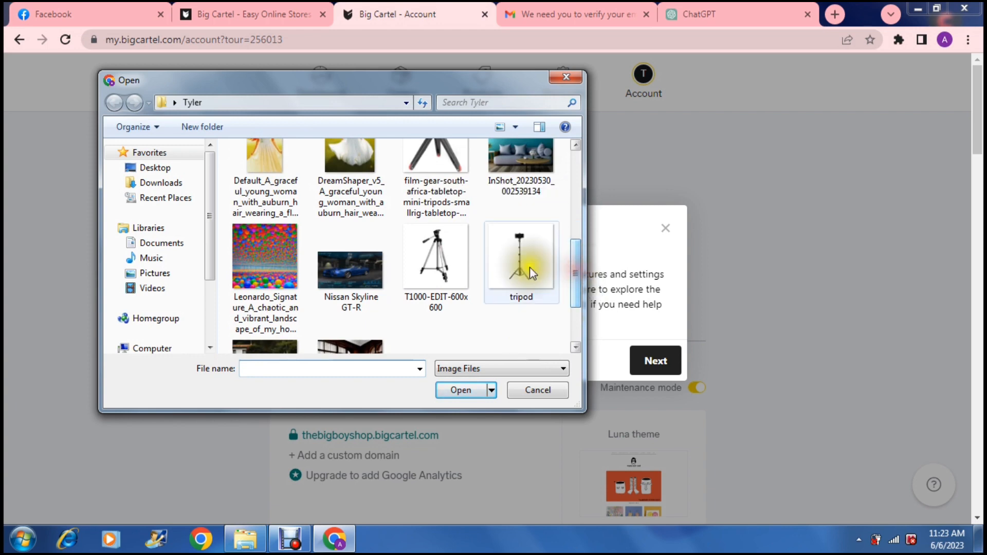
click(441, 261)
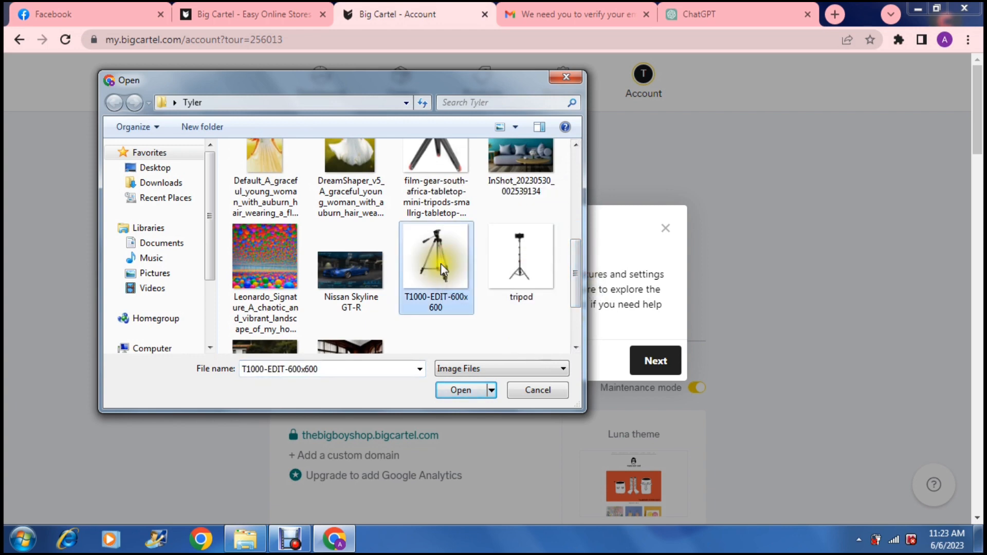
click(454, 390)
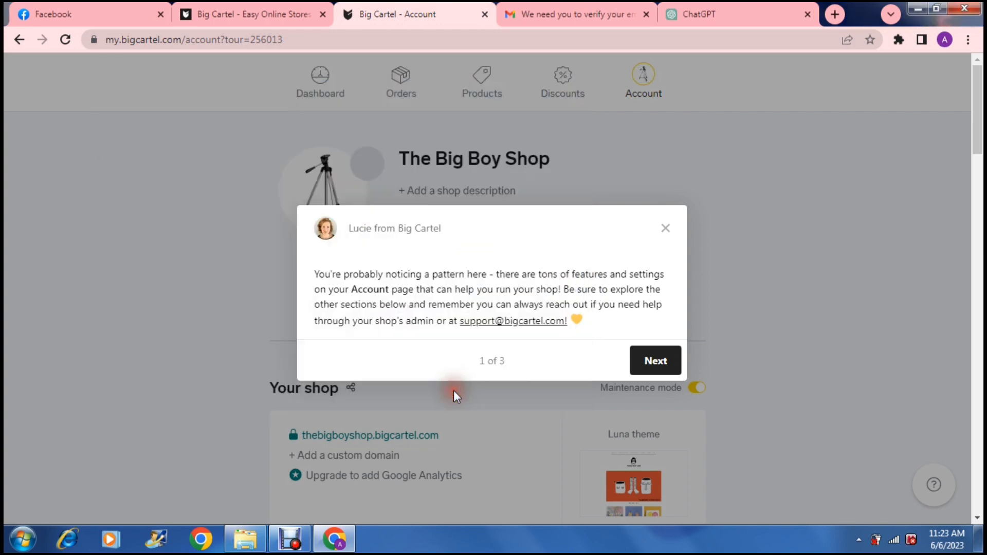
click(664, 228)
click(665, 229)
- Add the shop description "A camera shop for all photographers" to the profile and save it
click(489, 195)
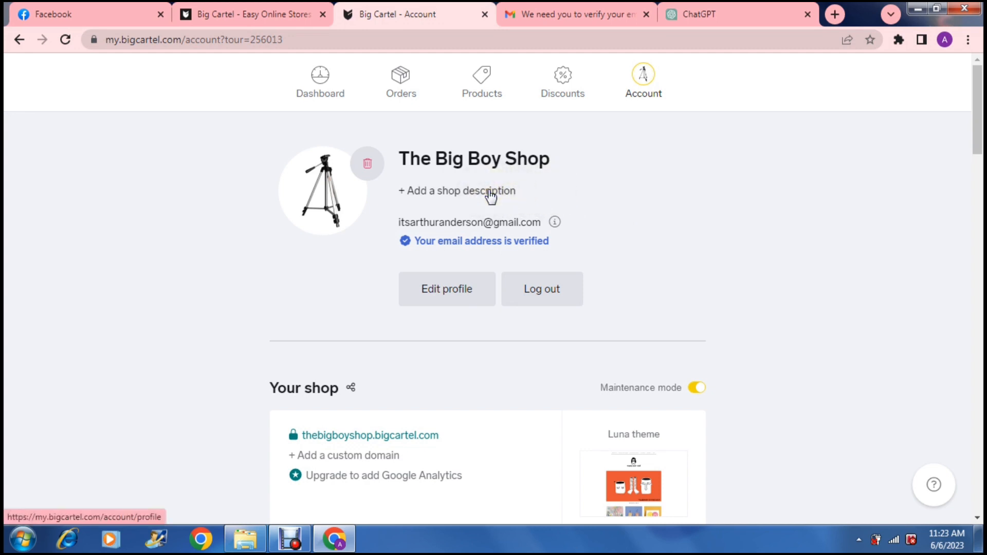
click(489, 194)
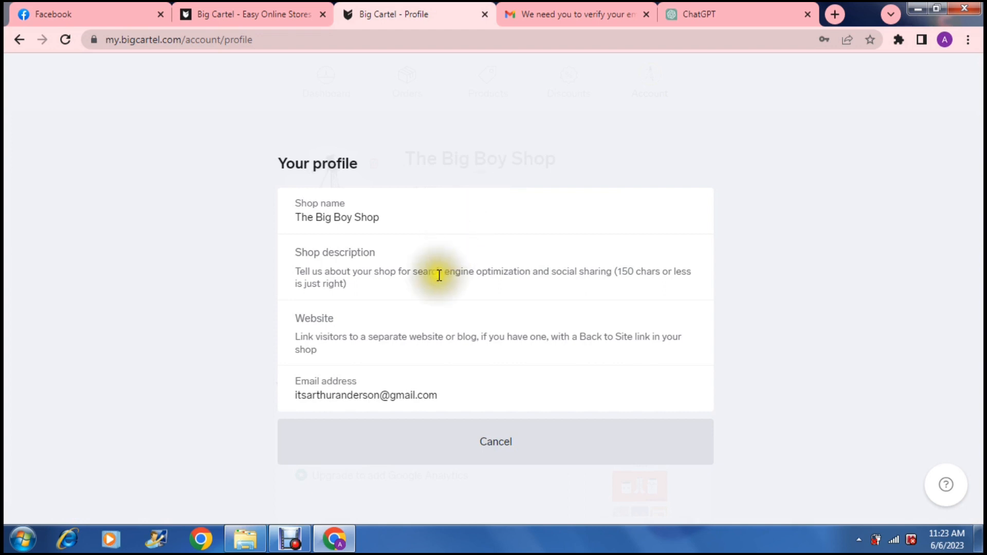
click(435, 287)
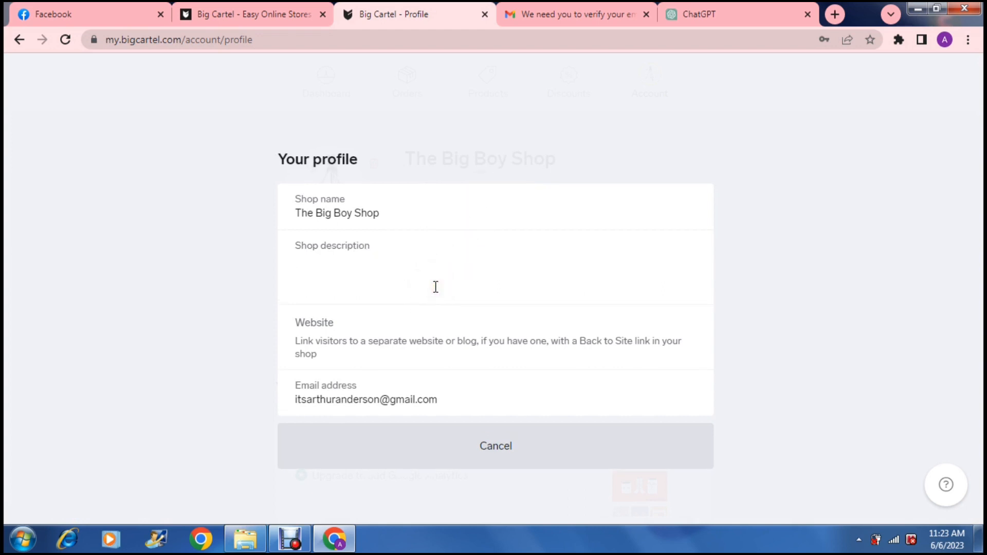
text(A)
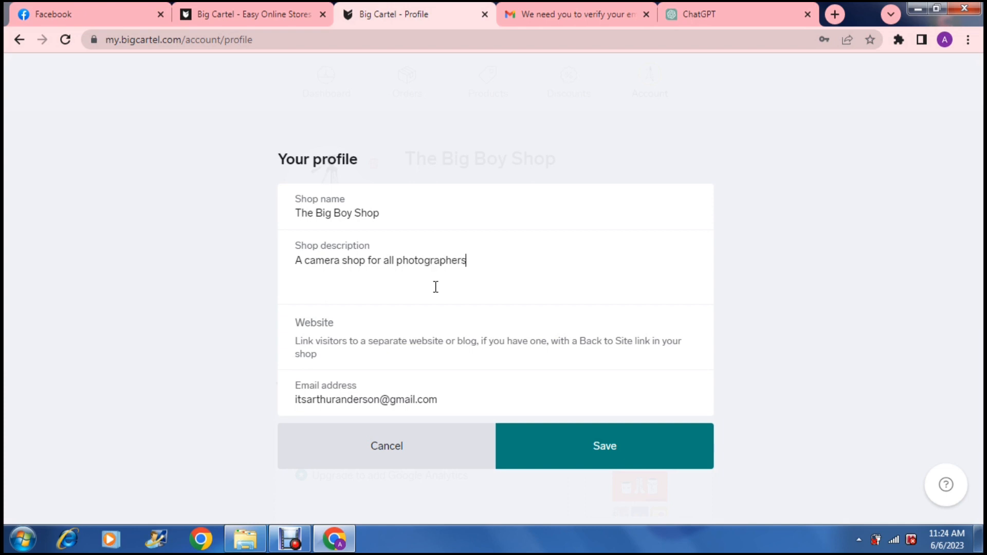
click(417, 352)
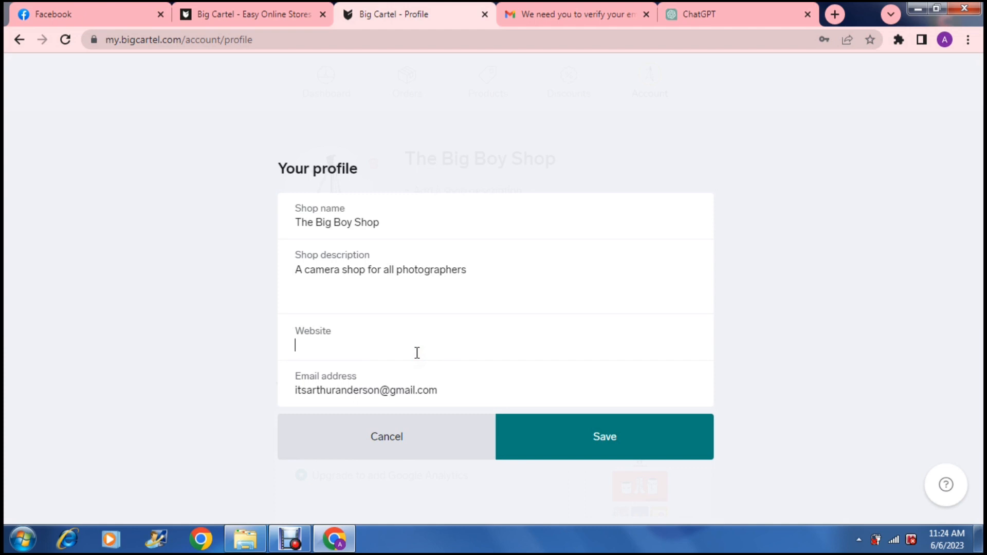
click(529, 427)
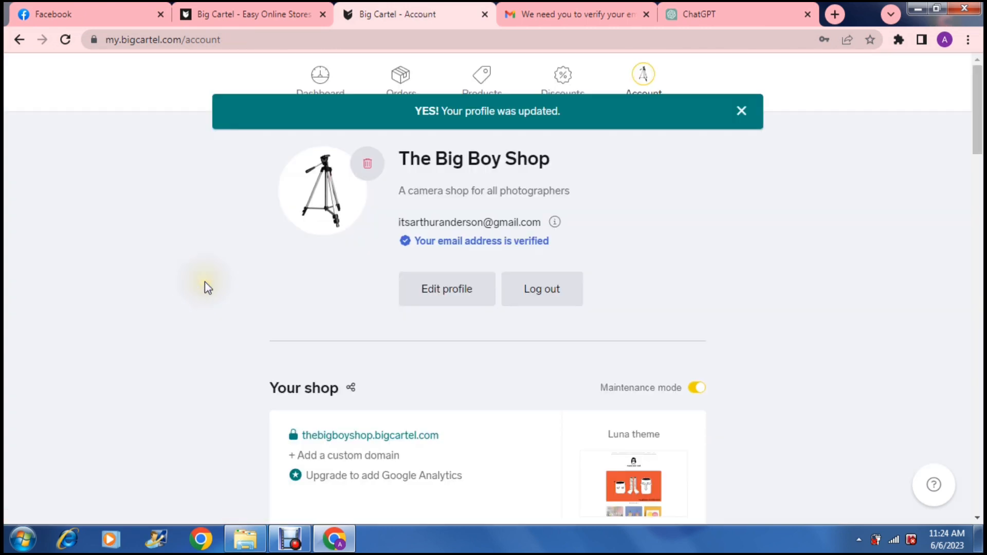
- Open the shop's design editor and apply the Trace theme, confirming the theme change
scroll(204, 282, down, 4)
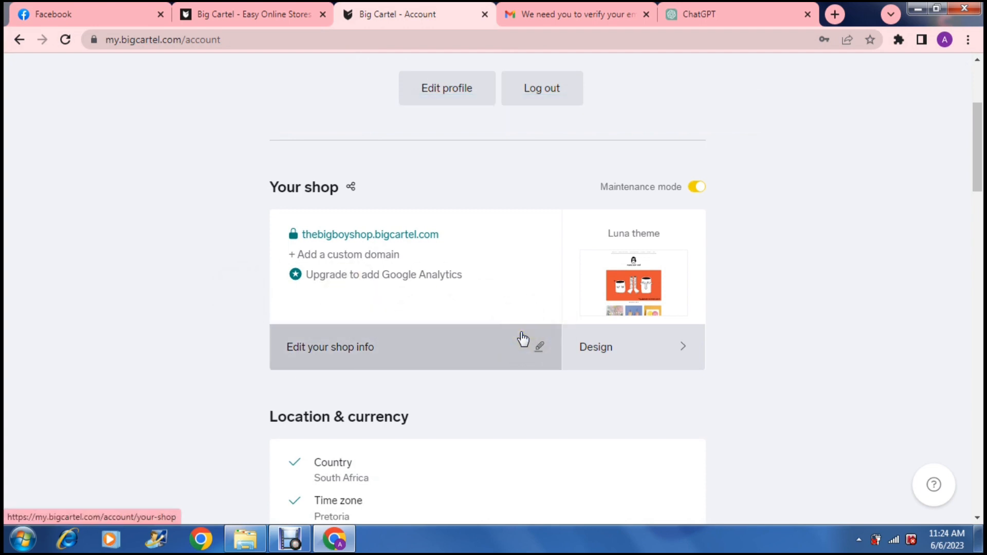
click(496, 349)
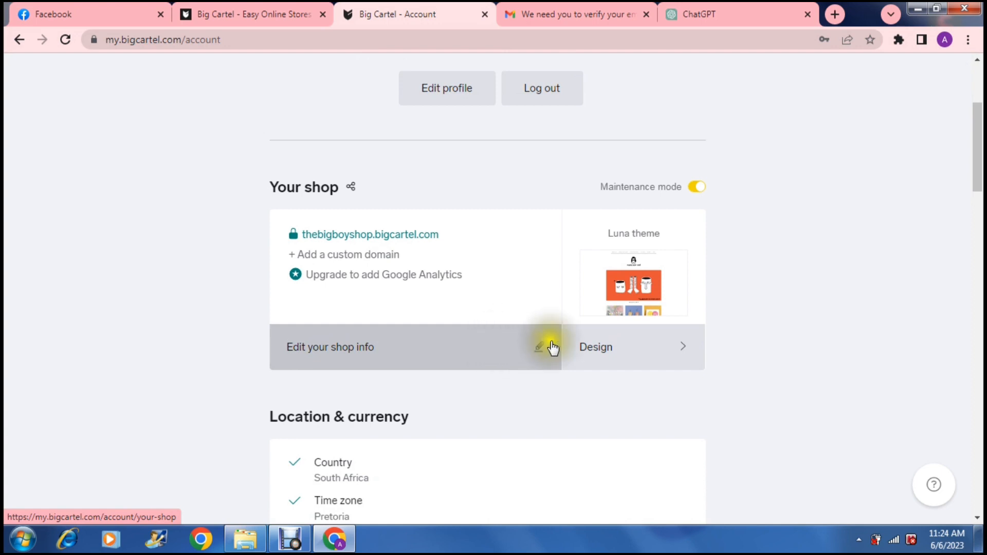
click(638, 351)
click(638, 352)
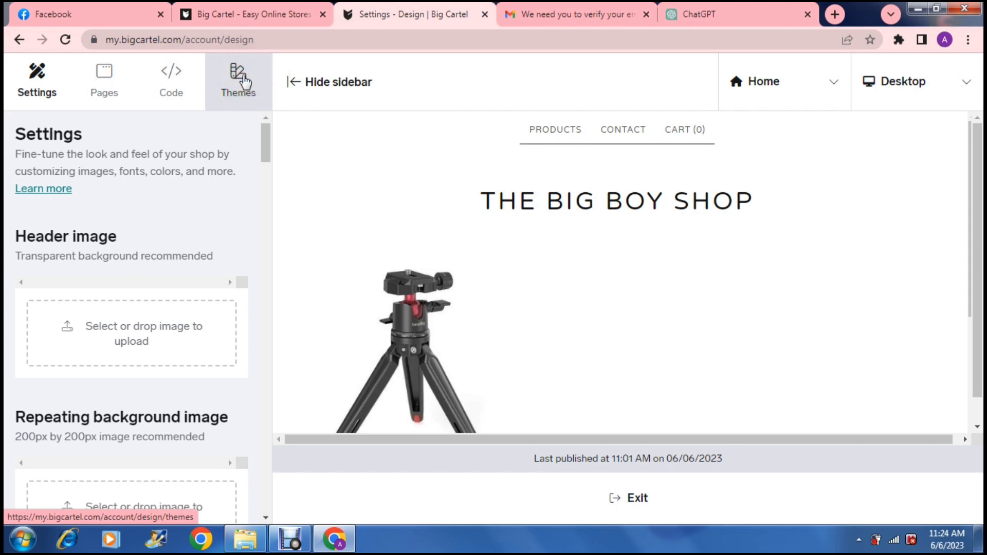
click(245, 83)
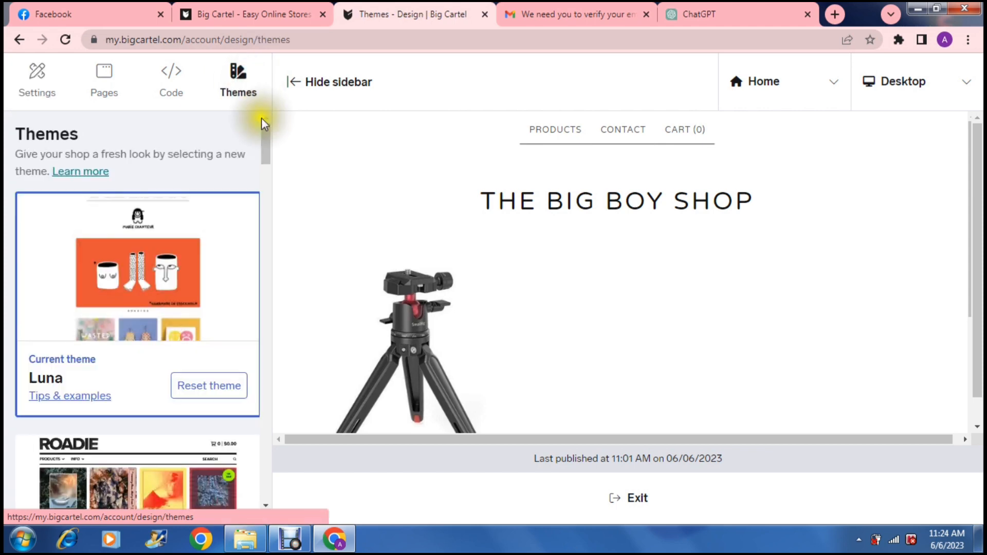
drag(267, 141, 283, 305)
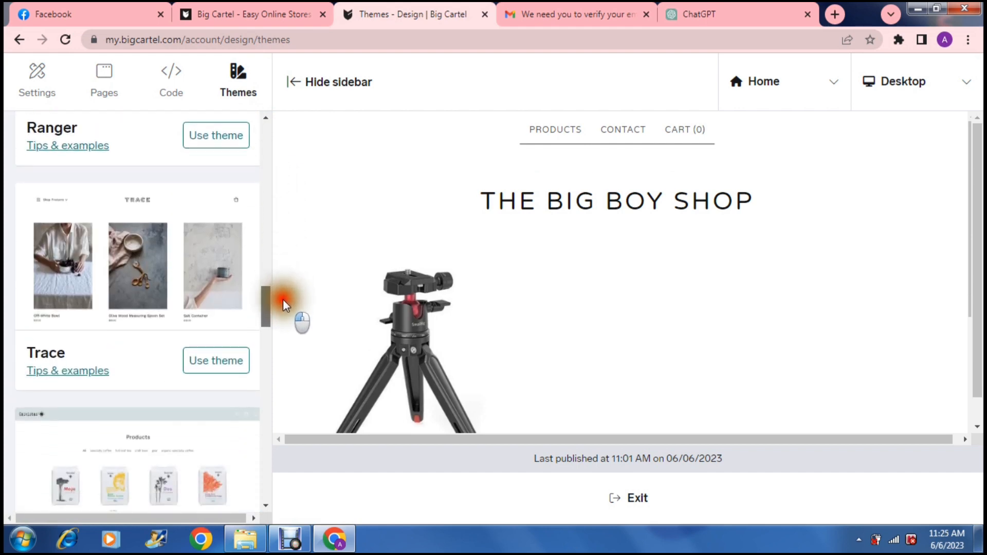
click(199, 362)
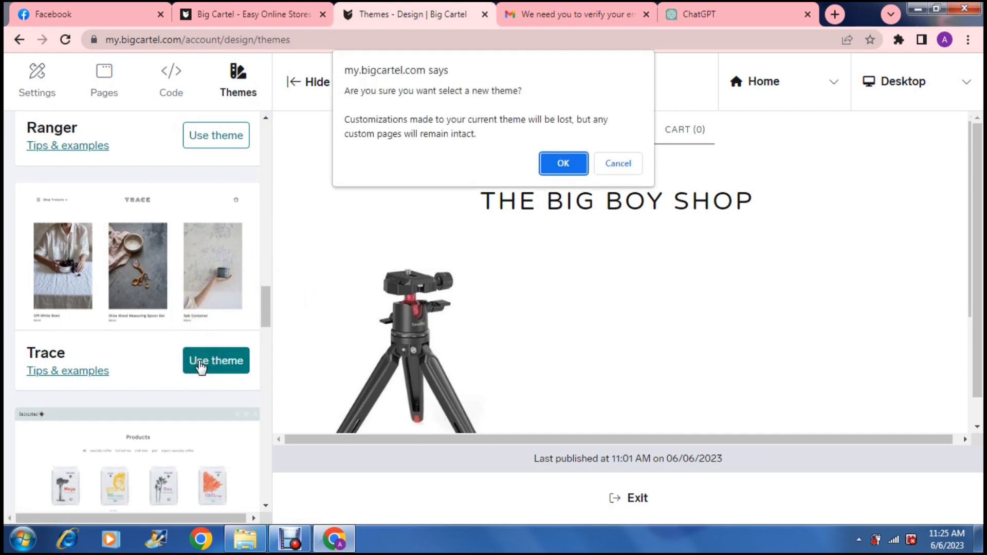
click(559, 163)
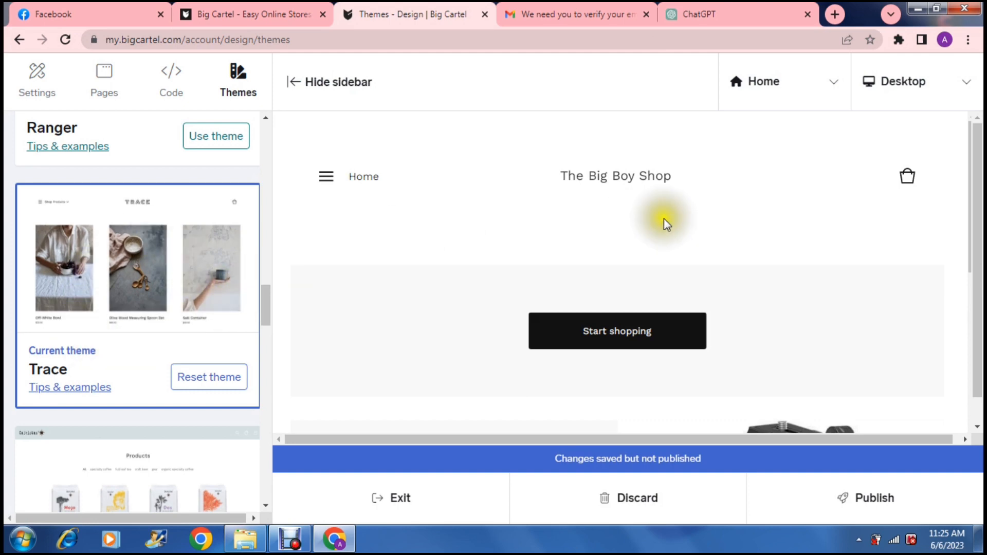
- Upload the tripod image as the header logo in the design settings
mouse_move(977, 202)
mouse_down()
mouse_move(980, 254)
mouse_move(972, 205)
mouse_up()
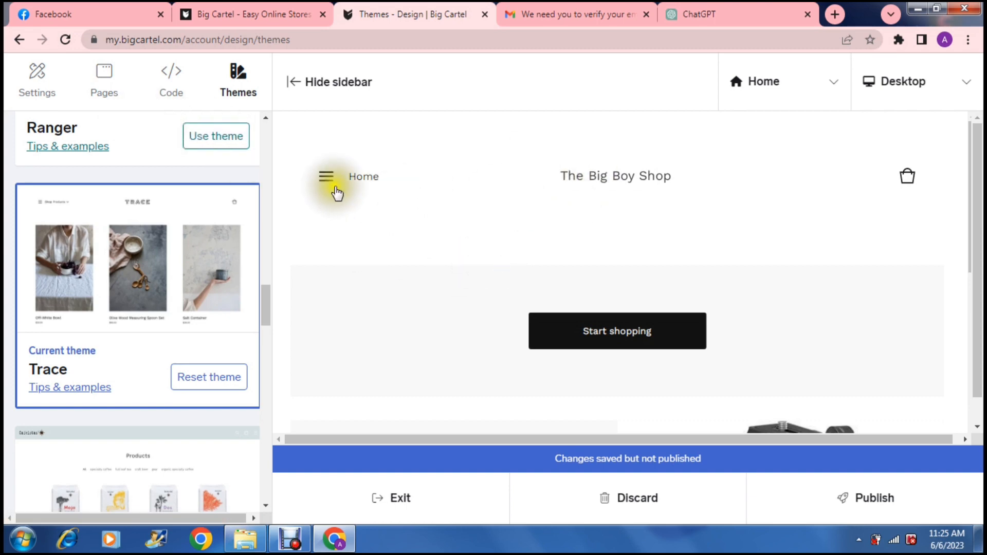
click(105, 83)
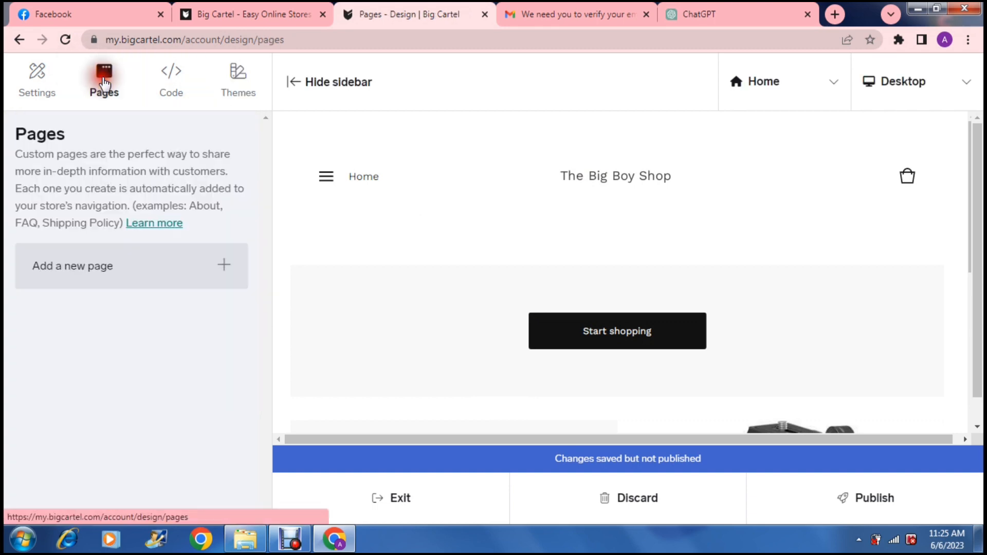
click(31, 75)
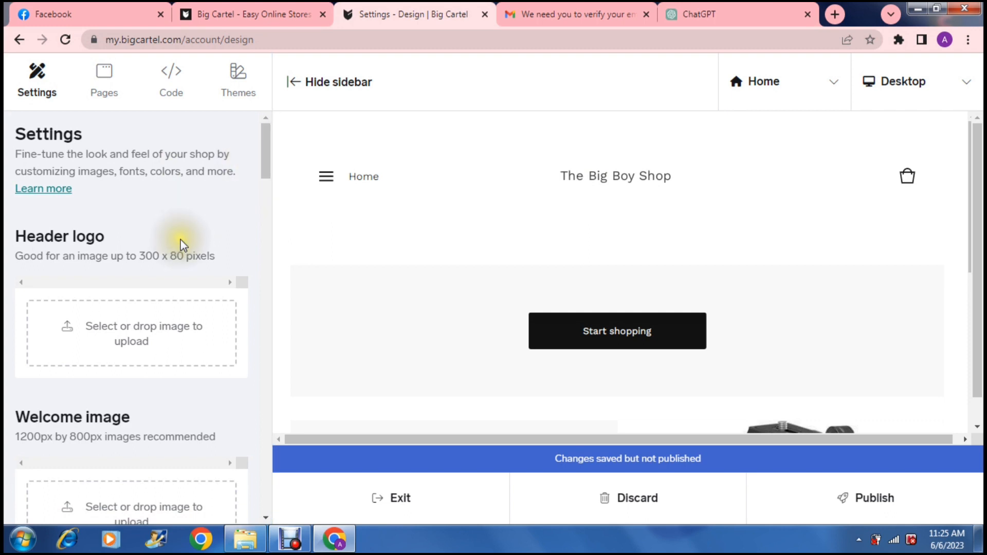
click(141, 329)
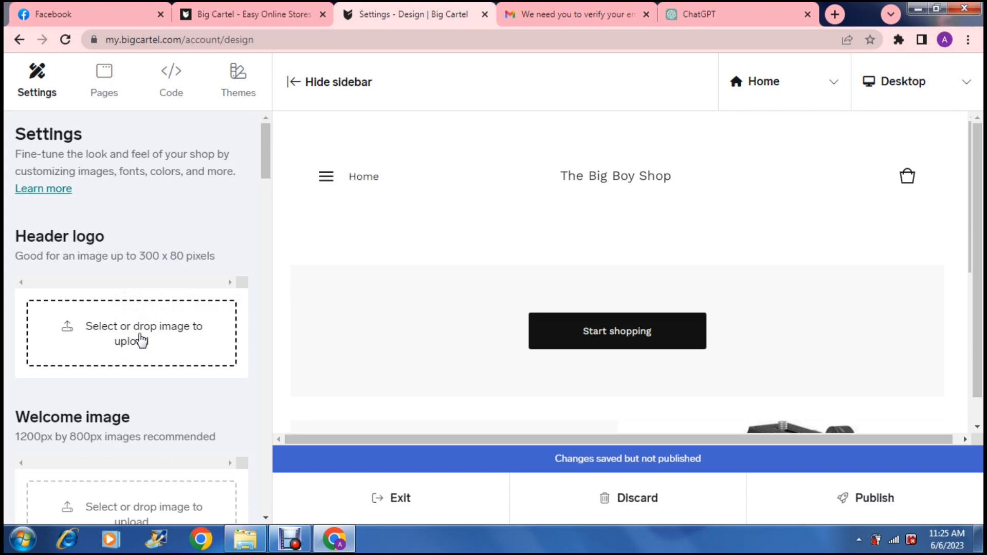
click(165, 339)
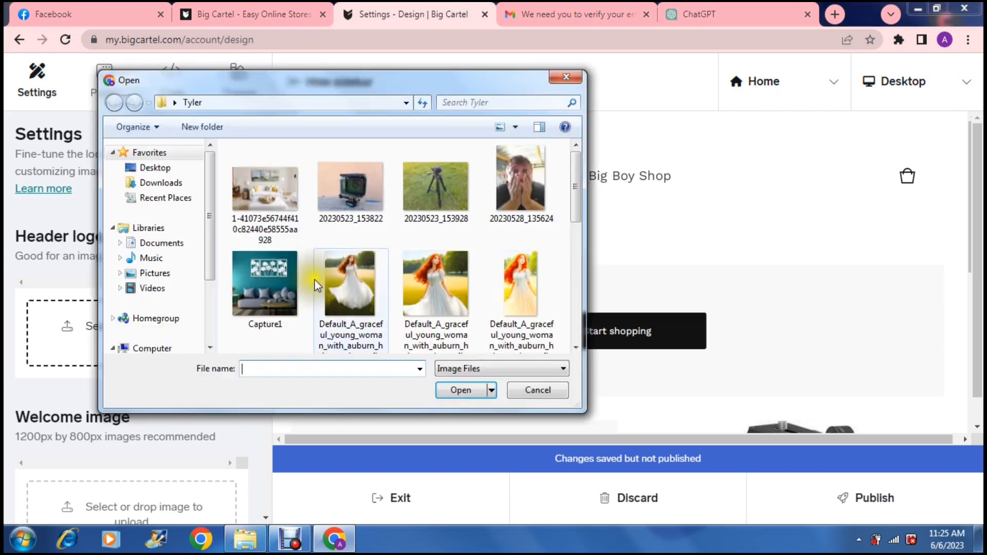
drag(578, 208, 577, 281)
click(512, 302)
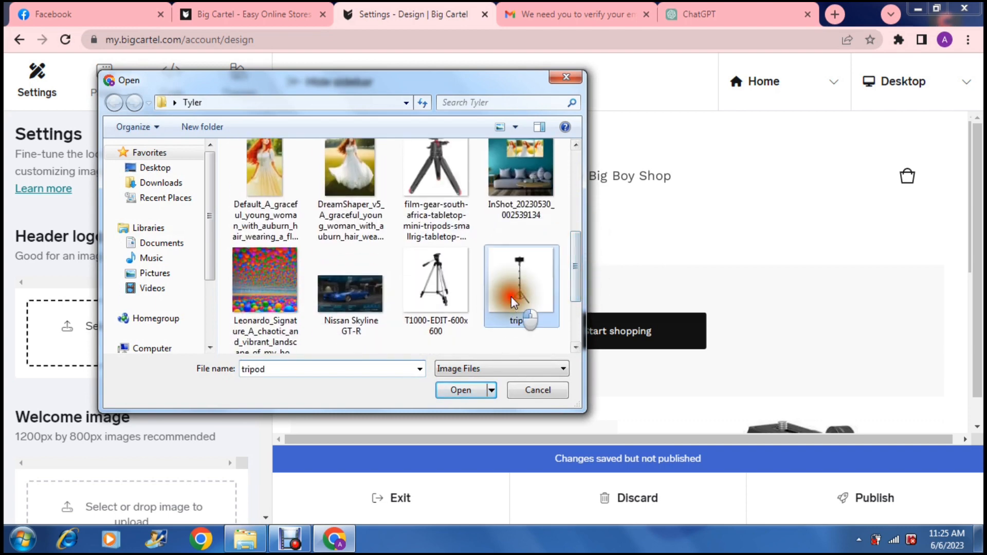
click(465, 390)
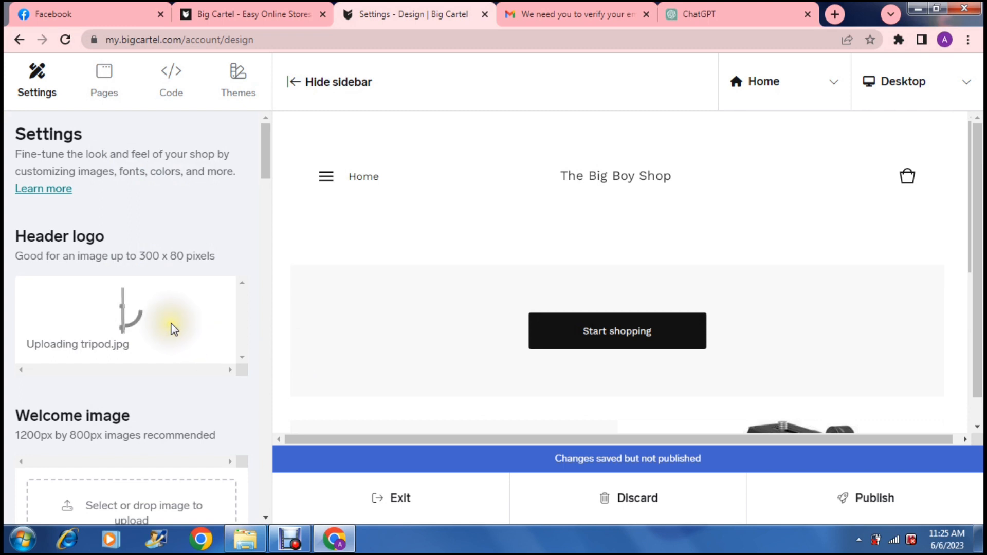
- Set the shop's background colour to a dark red, #9E0000
click(264, 174)
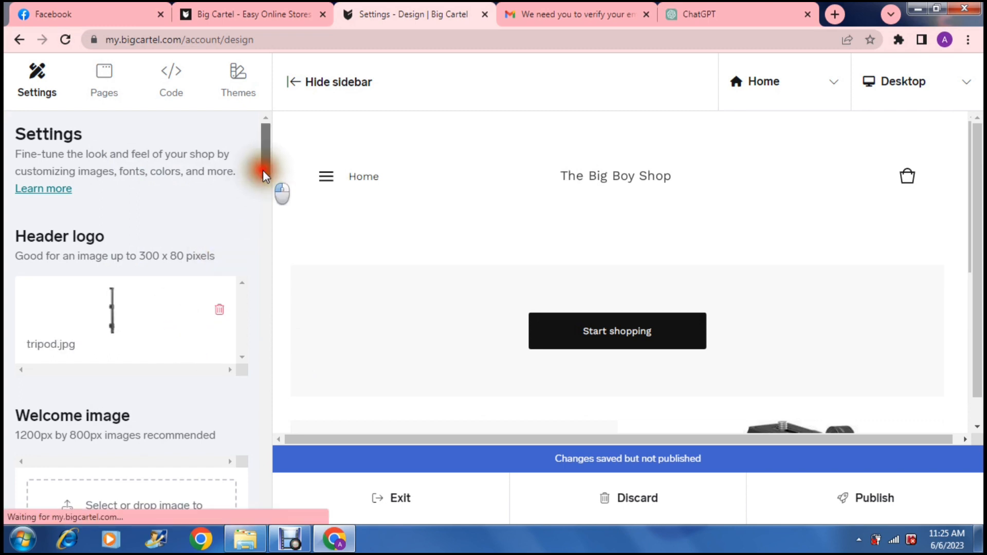
drag(264, 174, 266, 211)
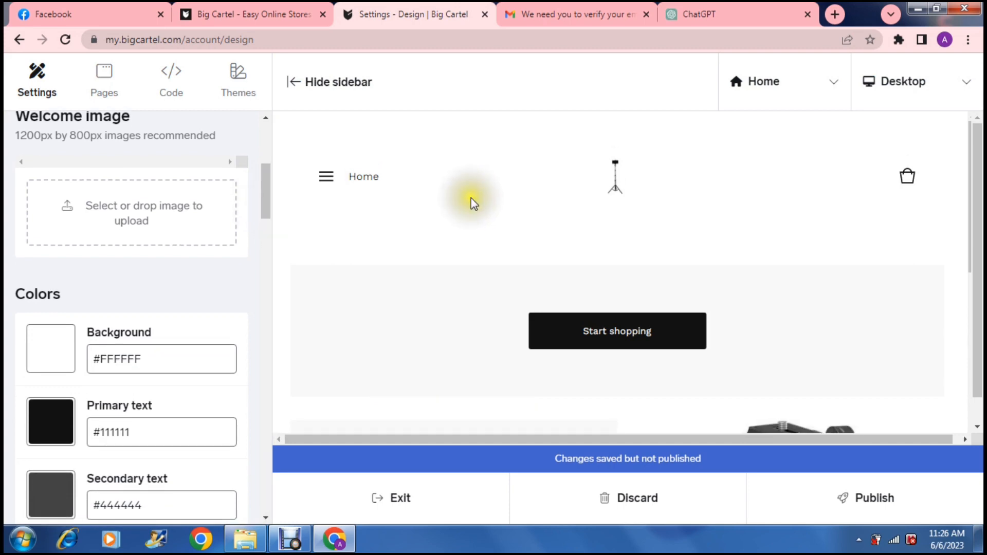
click(617, 175)
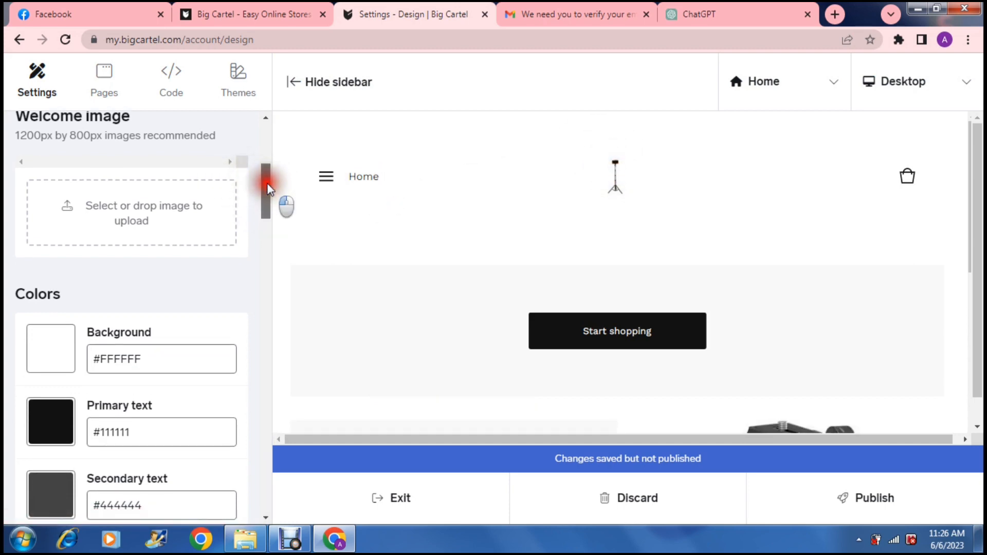
drag(268, 187, 269, 196)
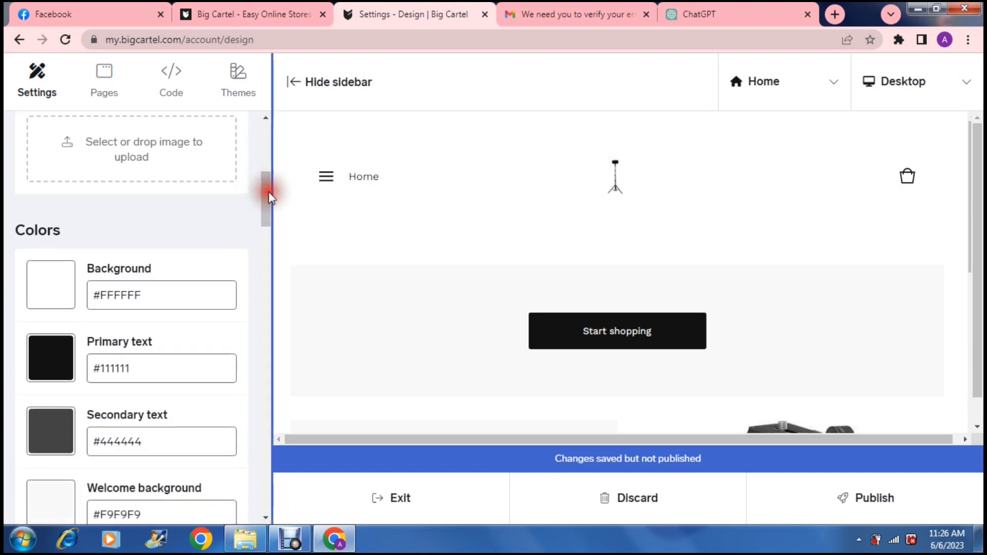
click(68, 300)
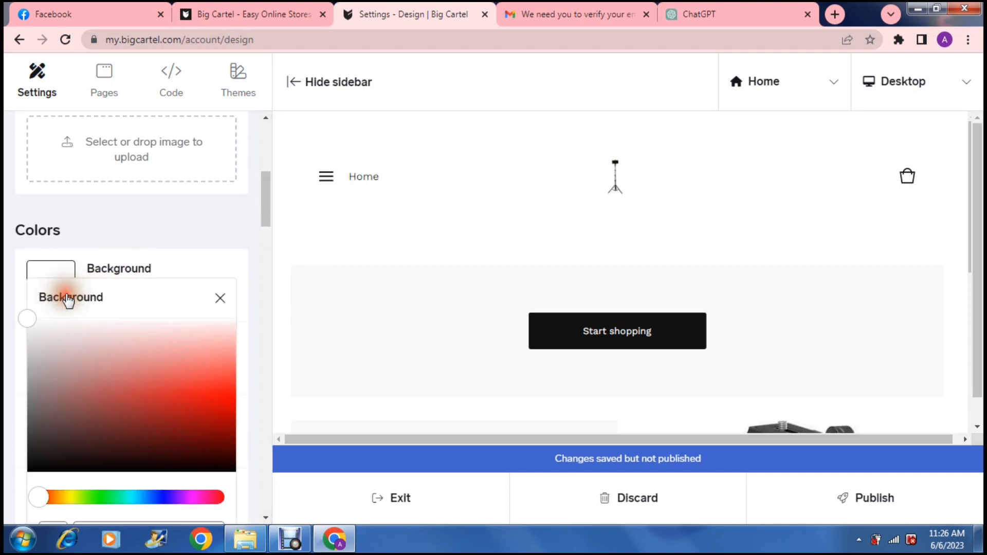
drag(188, 388, 260, 430)
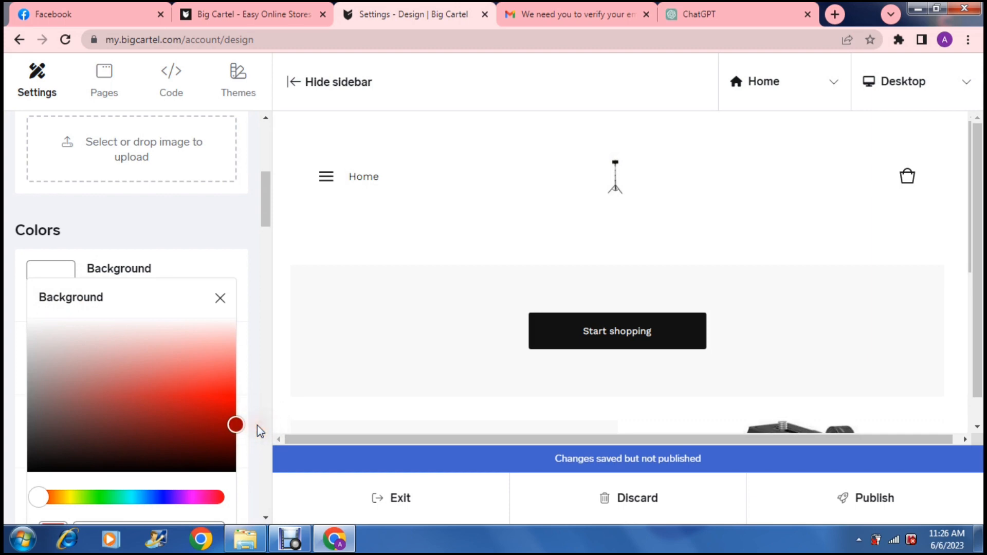
click(264, 222)
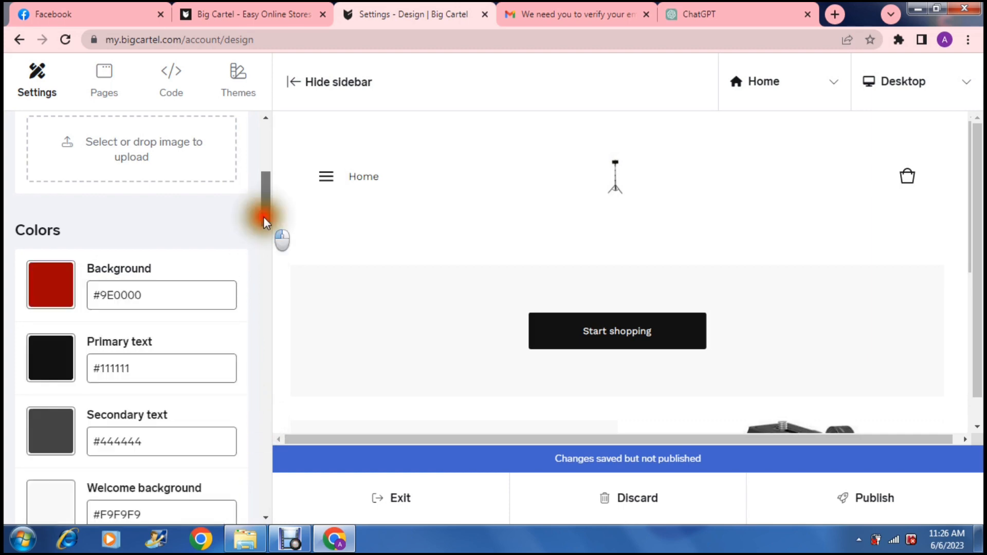
- Set the shop's primary text colour to yellow, #FCF013
scroll(264, 222, down, 3)
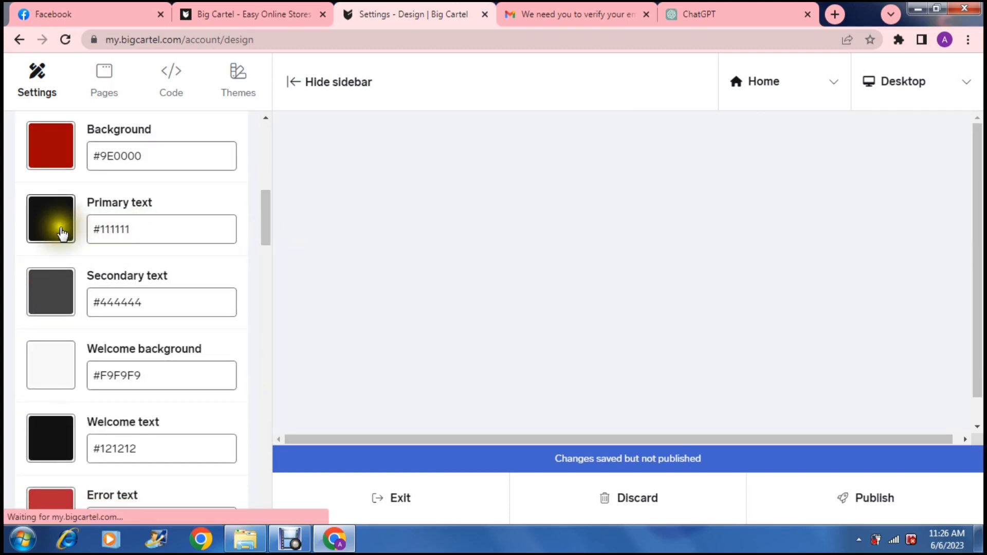
click(62, 232)
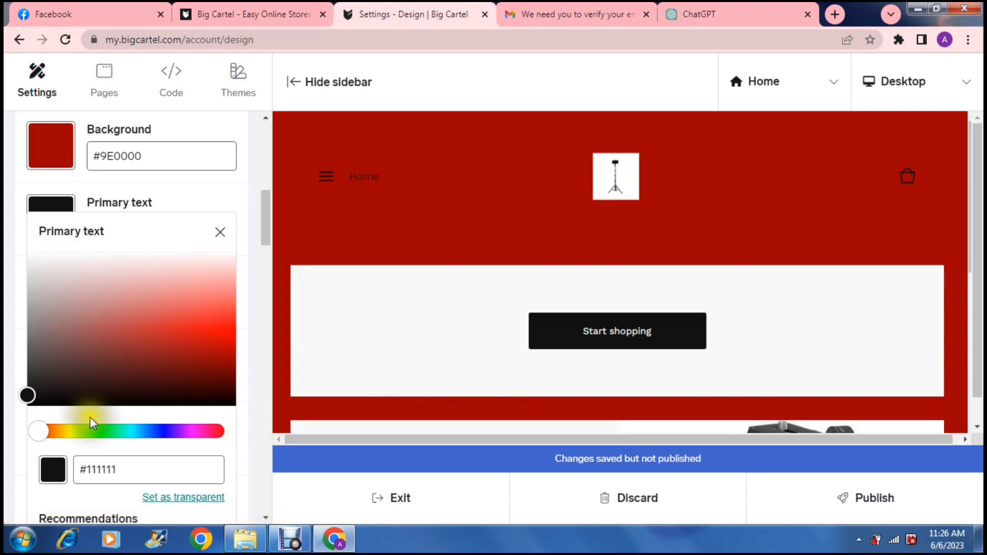
drag(91, 429, 69, 432)
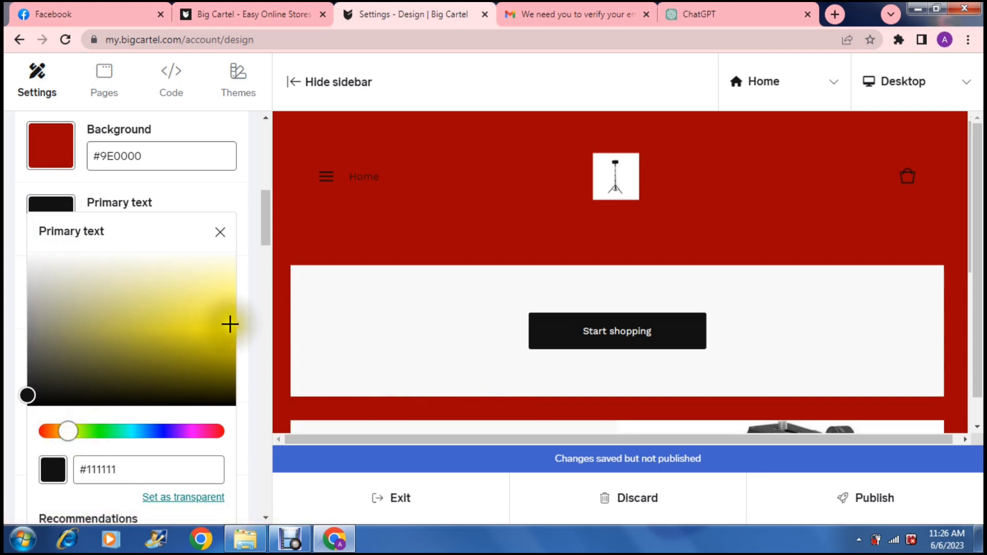
click(230, 324)
drag(266, 225, 266, 227)
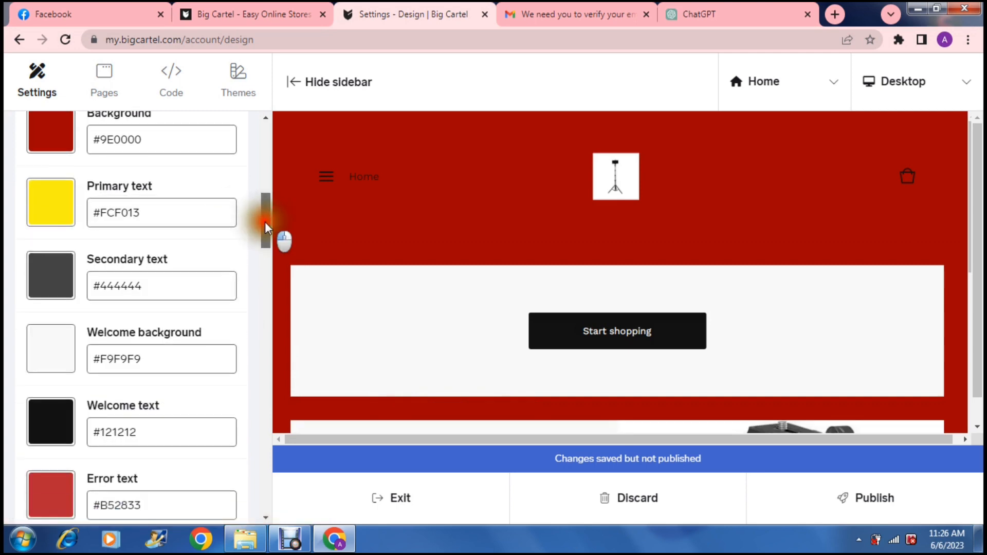
- Set the secondary text colour to magenta, #D100F2
scroll(266, 228, down, 2)
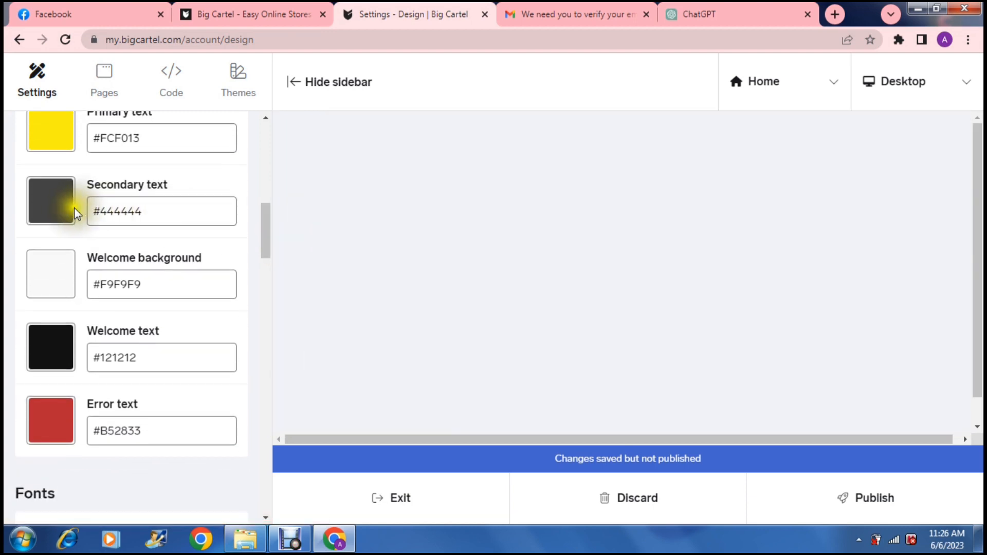
scroll(264, 220, up, 3)
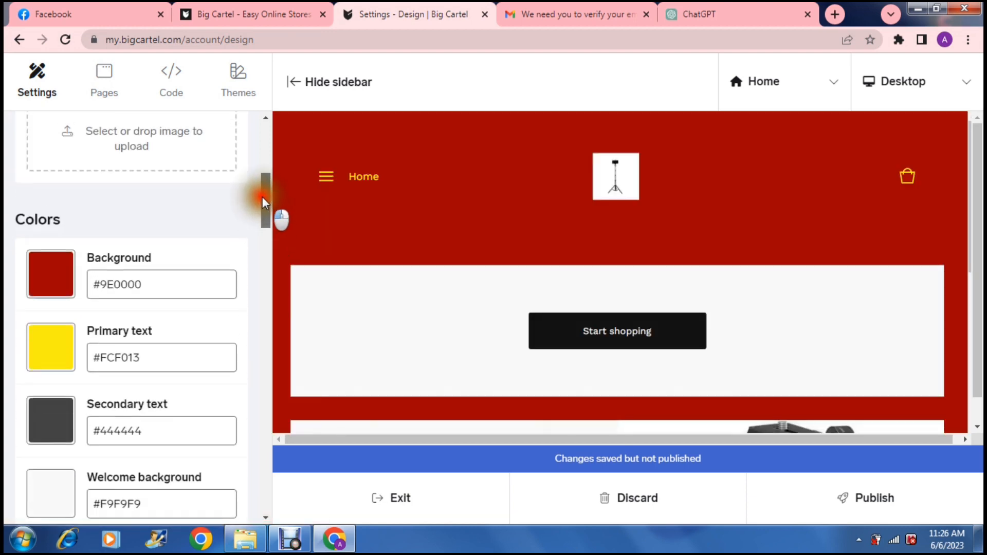
drag(264, 201, 265, 225)
click(62, 250)
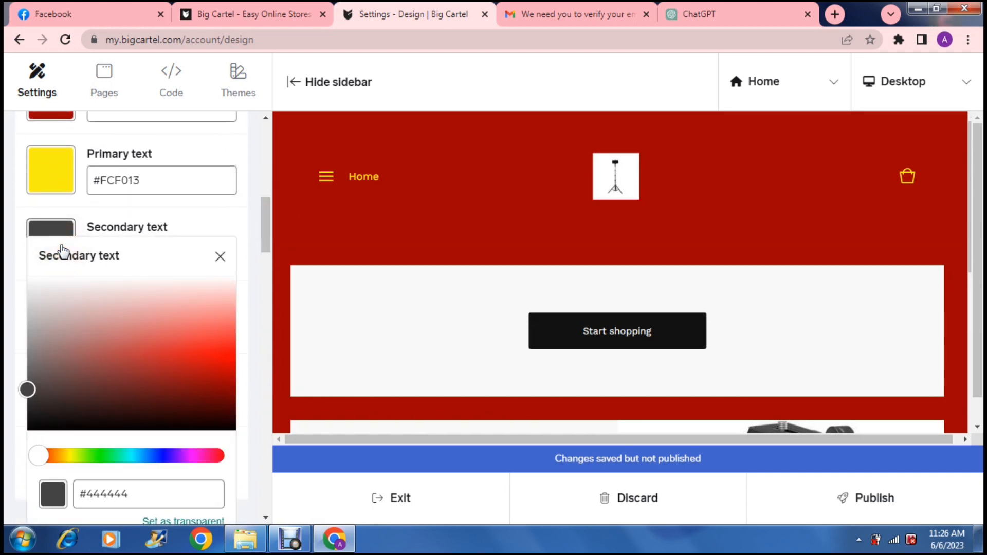
click(193, 457)
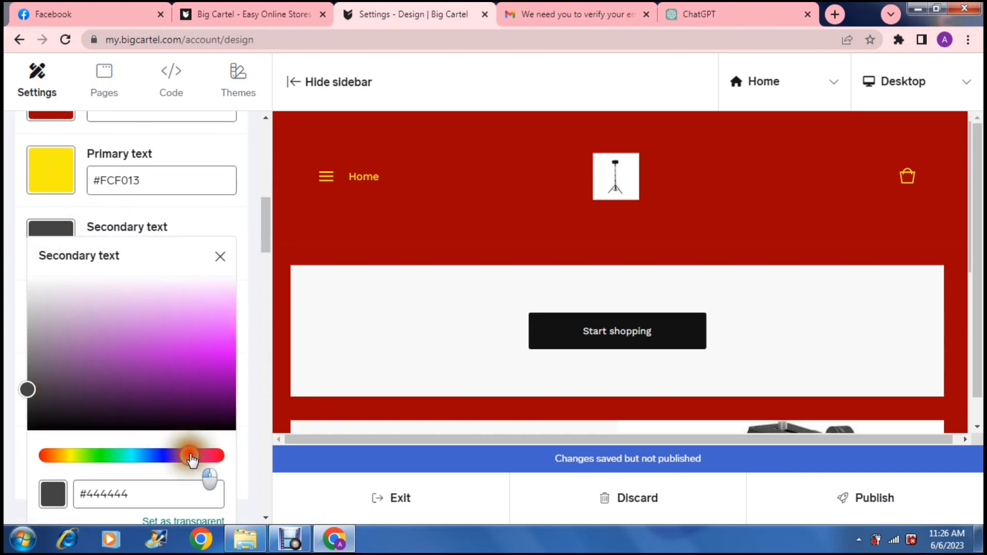
mouse_move(218, 360)
mouse_down()
mouse_move(238, 378)
mouse_move(254, 369)
mouse_up()
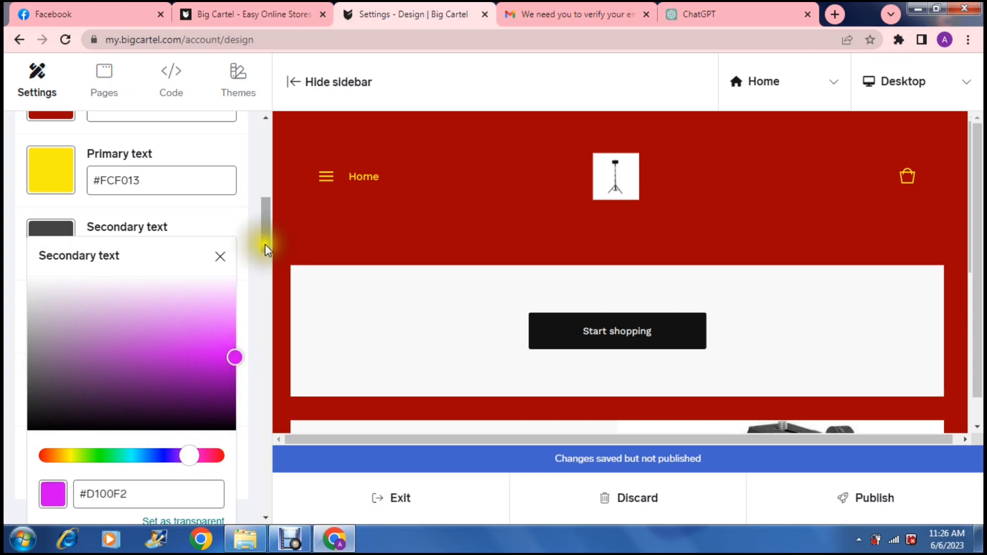
- Set the welcome background colour to turquoise, #00DDC6
drag(266, 249, 270, 265)
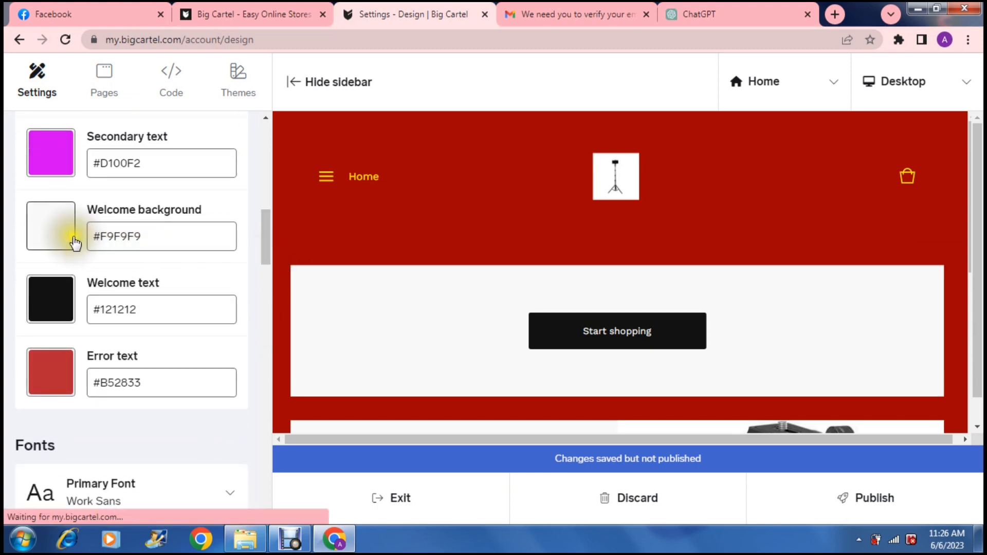
click(61, 225)
drag(170, 296, 266, 345)
click(130, 438)
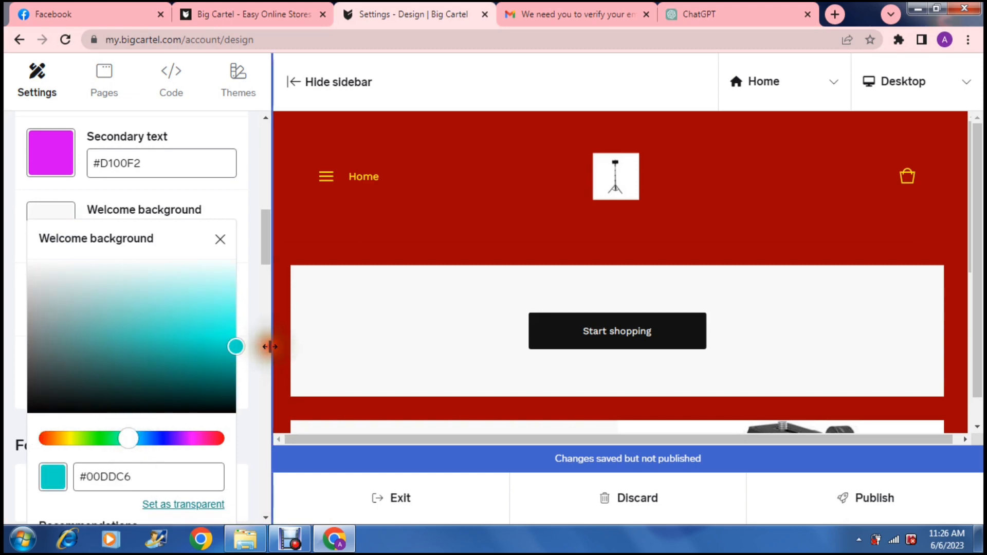
click(267, 259)
scroll(271, 261, down, 1)
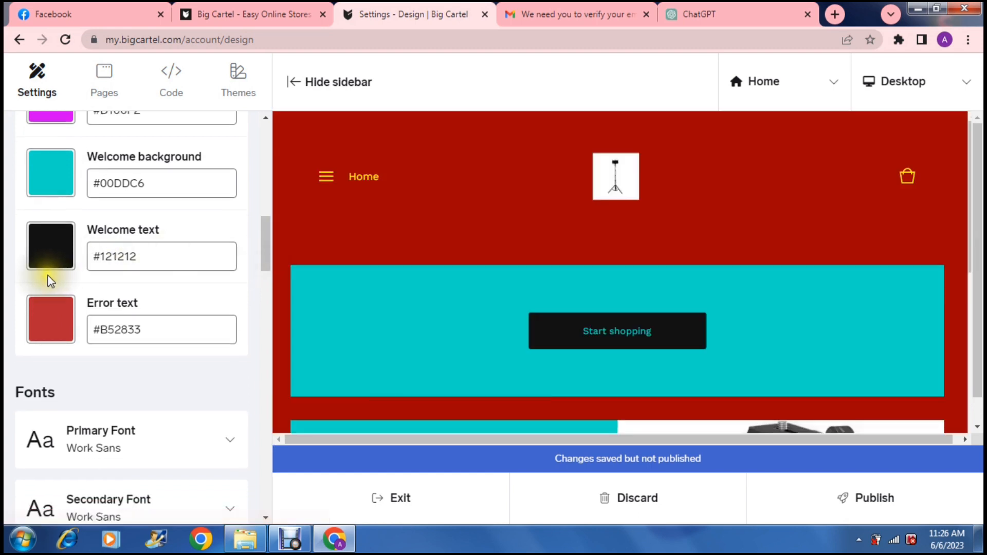
- Set the welcome text colour to white, #FFFFFF
click(47, 261)
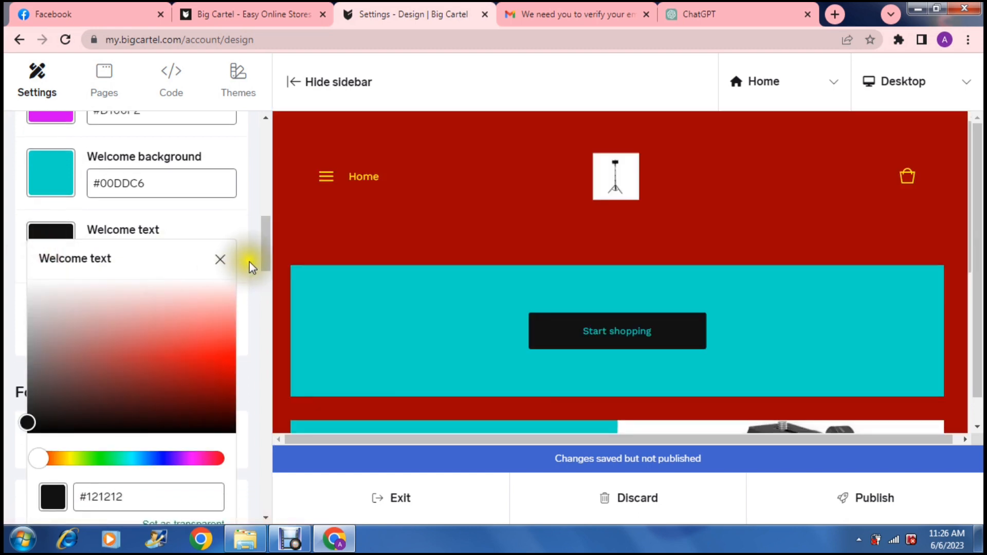
click(208, 339)
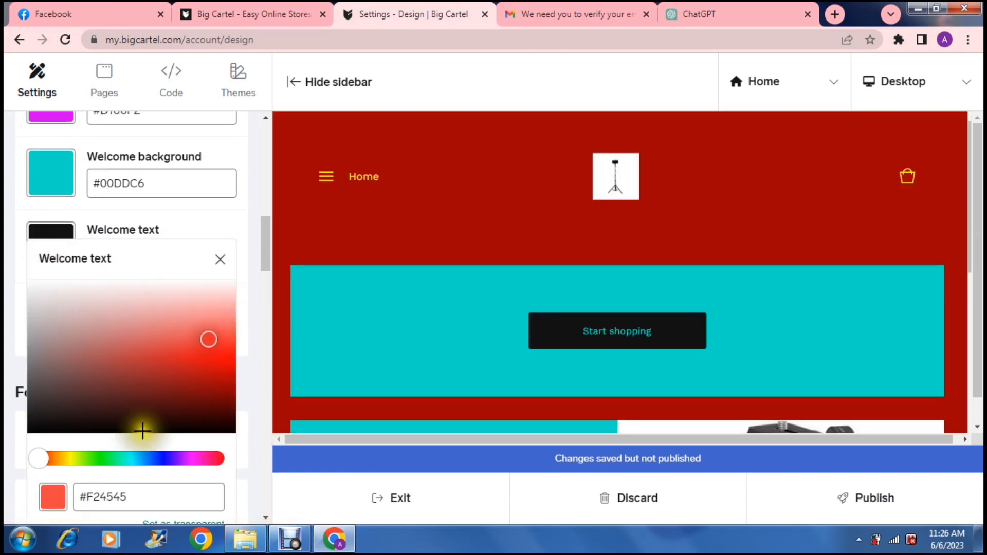
drag(142, 425, 193, 214)
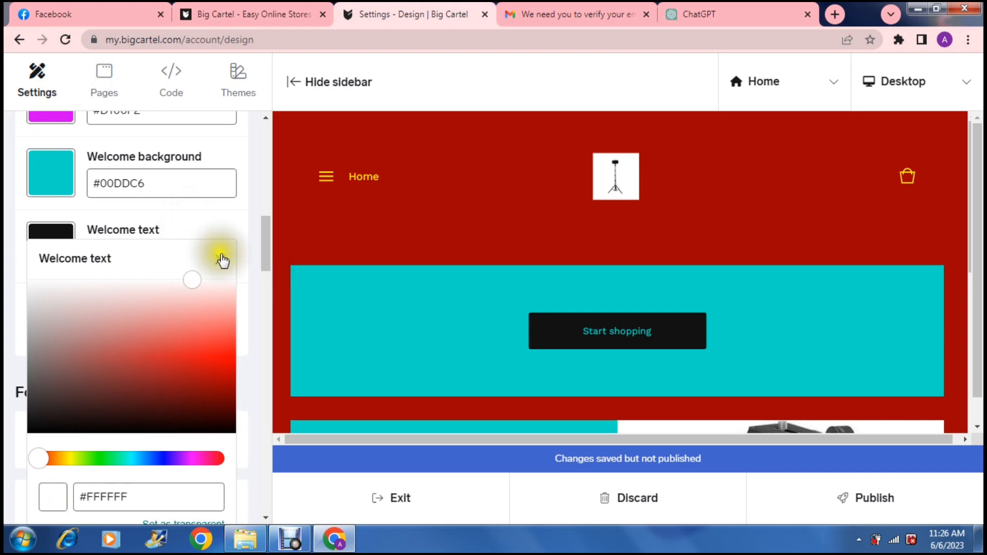
drag(263, 253, 269, 265)
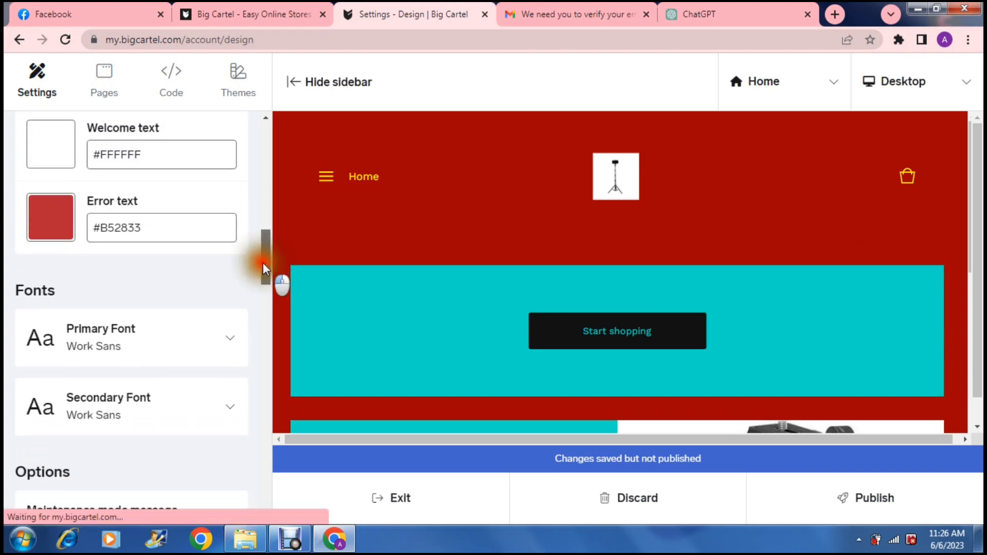
- Set the error text colour to blue, #2725FF
click(72, 222)
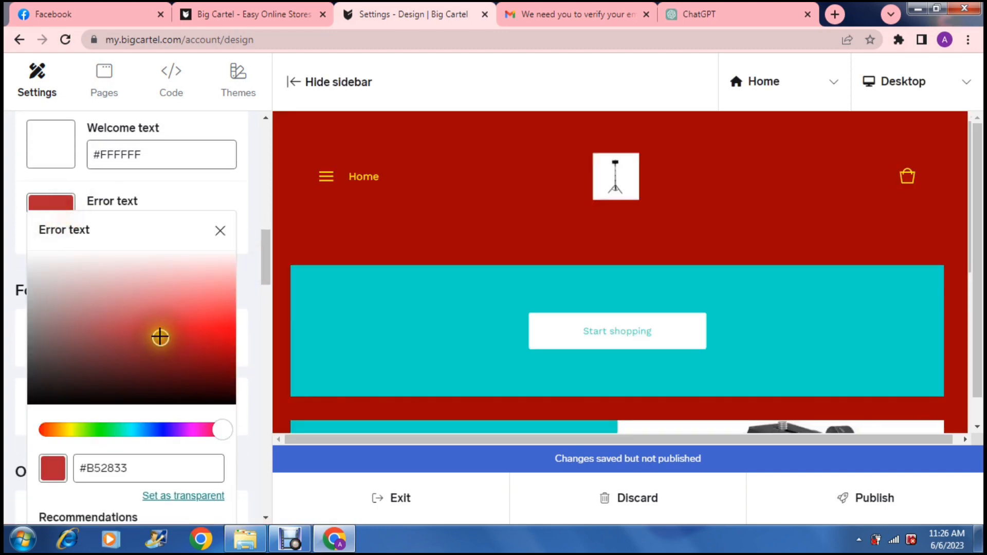
click(165, 430)
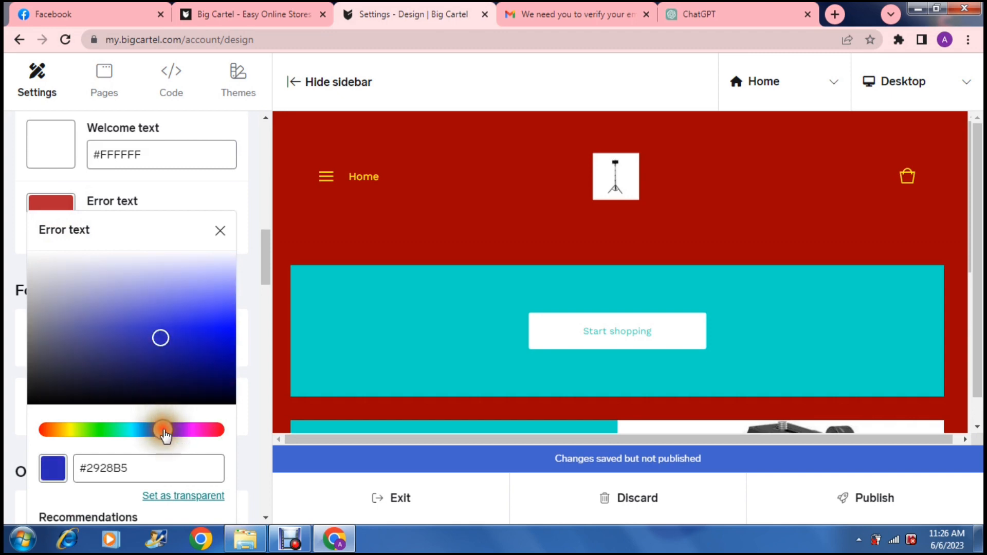
drag(161, 337, 272, 315)
drag(267, 268, 269, 278)
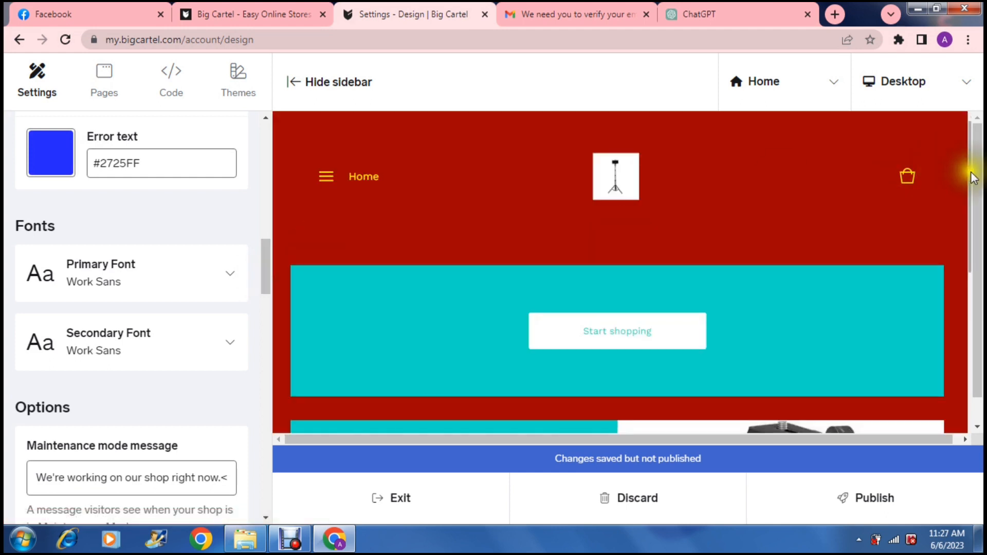
- Change the shop's primary font to Chewy
drag(978, 177, 969, 139)
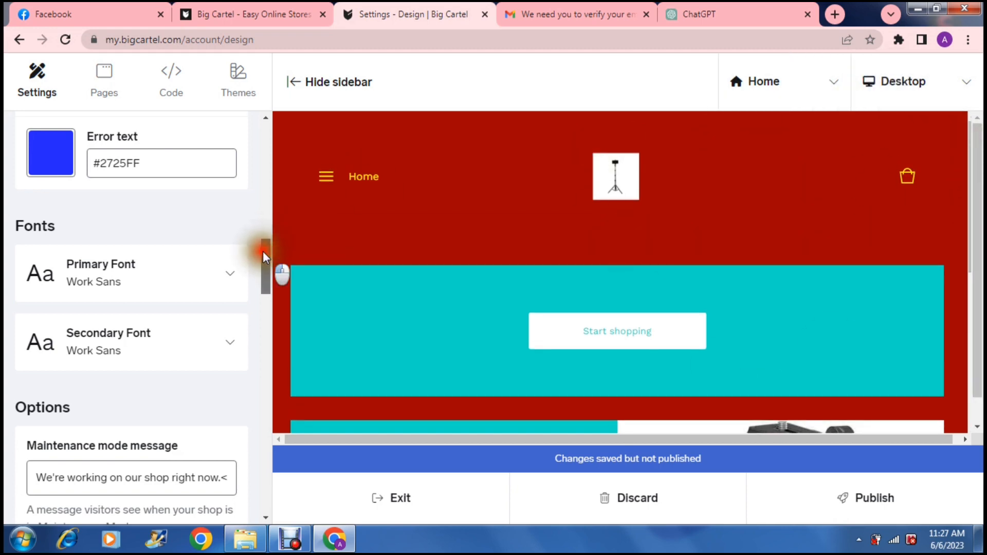
drag(263, 256, 264, 261)
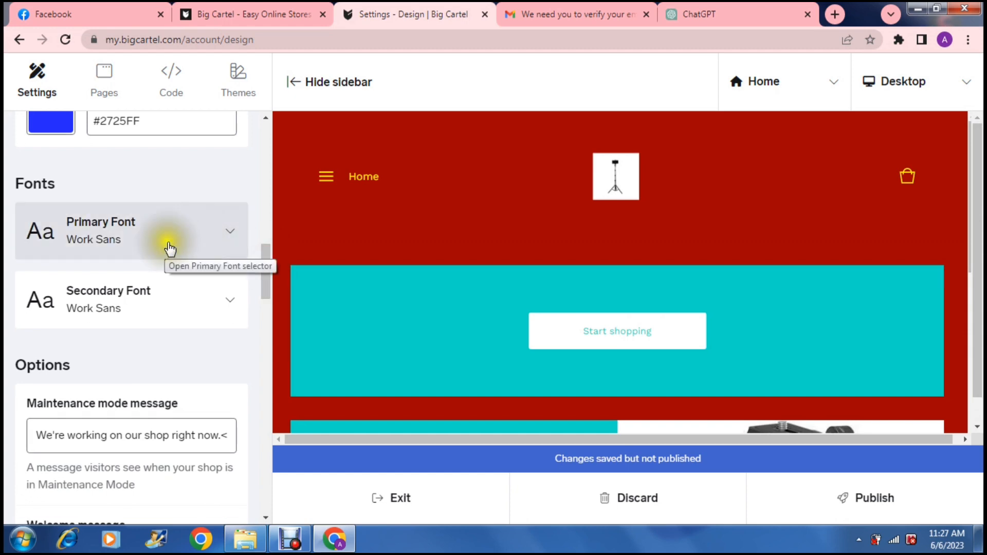
click(231, 235)
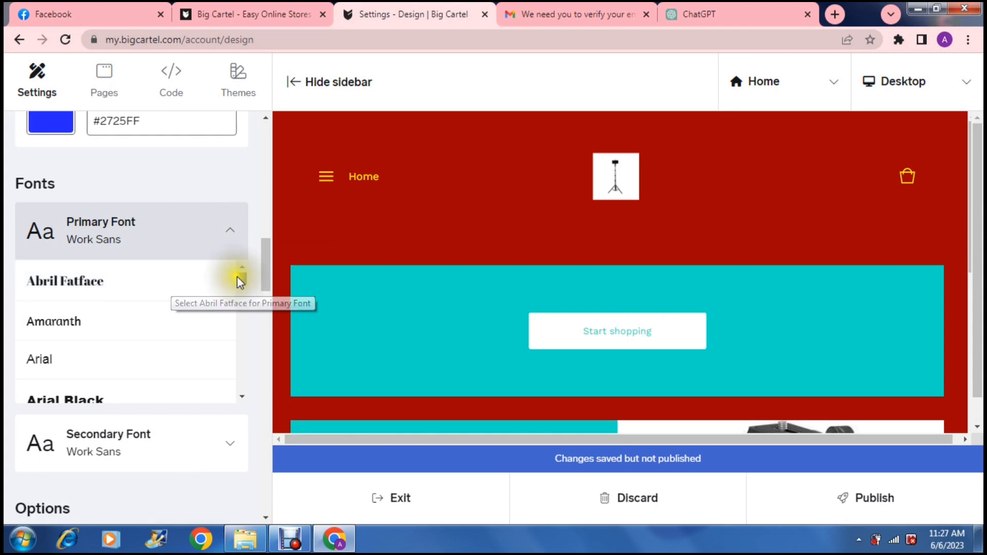
drag(242, 278, 240, 293)
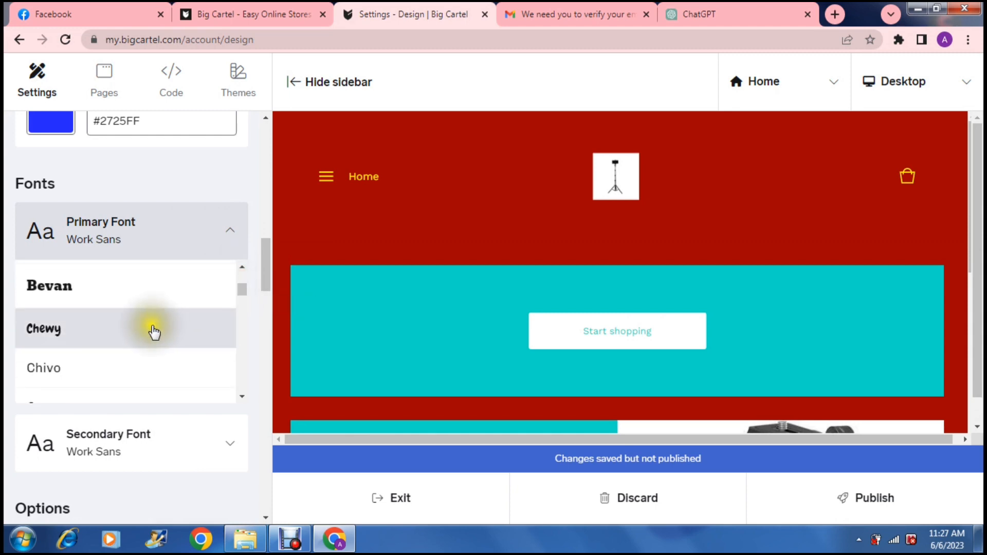
click(154, 331)
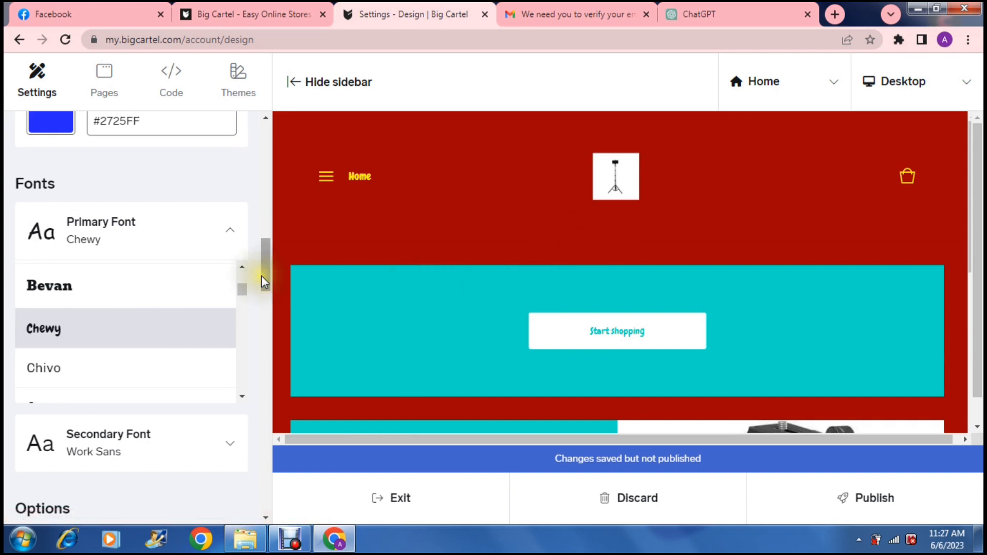
- Change the shop's secondary font to Arial Black
drag(265, 277, 267, 302)
click(185, 276)
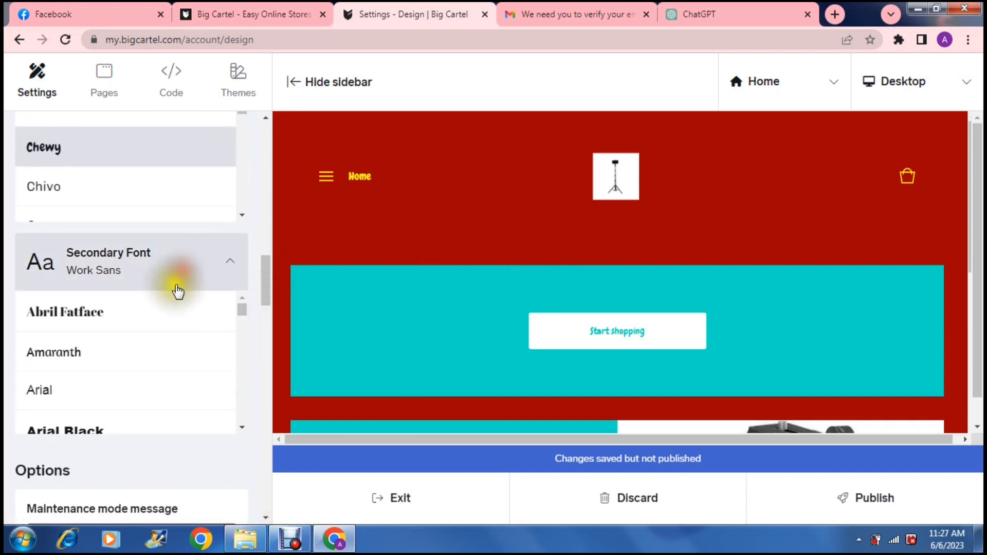
click(133, 426)
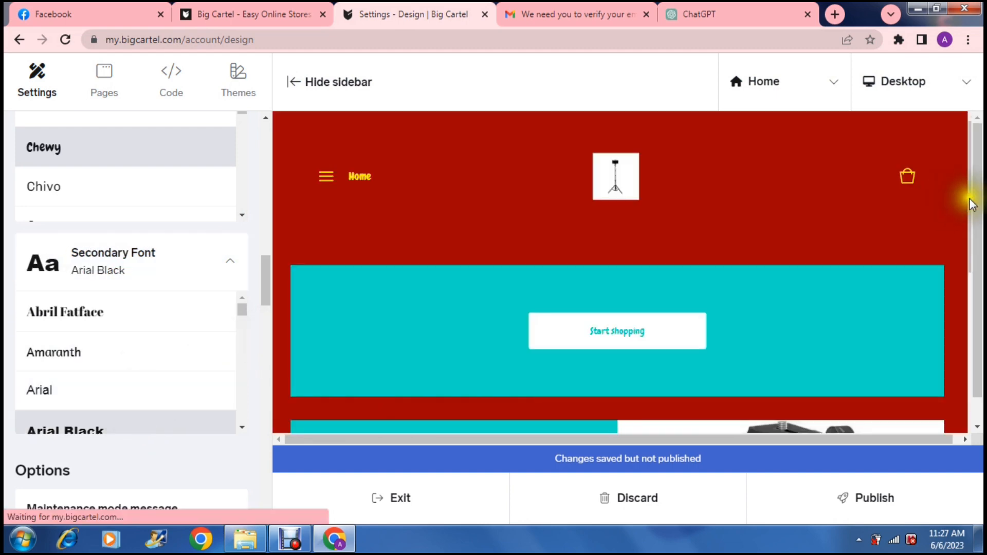
drag(975, 200, 962, 180)
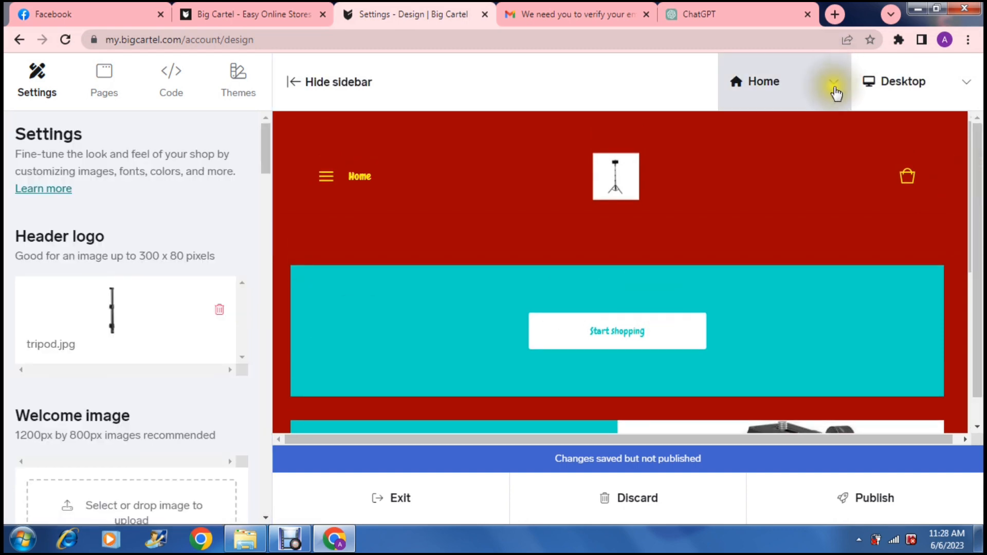
- Exit the design editor, keeping the saved but unpublished changes
click(831, 80)
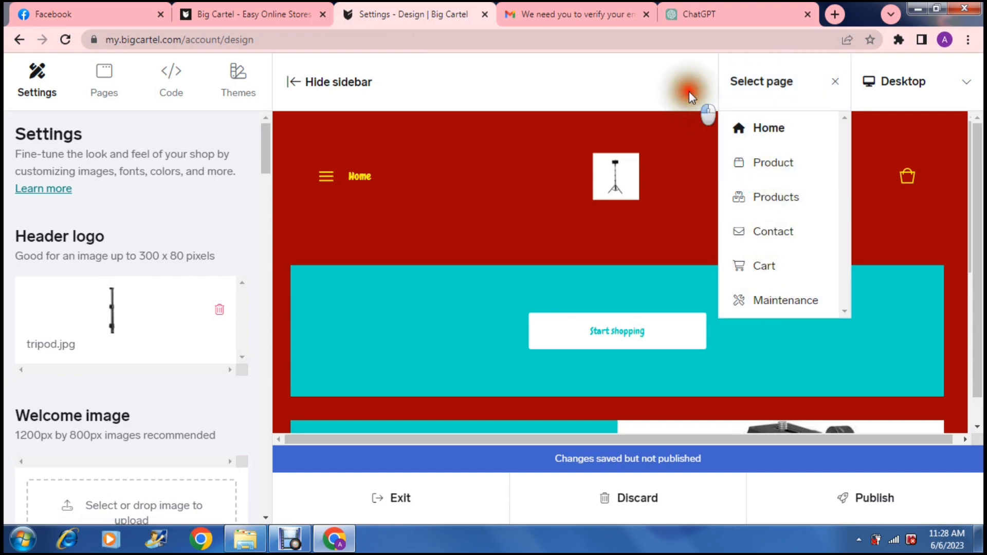
click(834, 83)
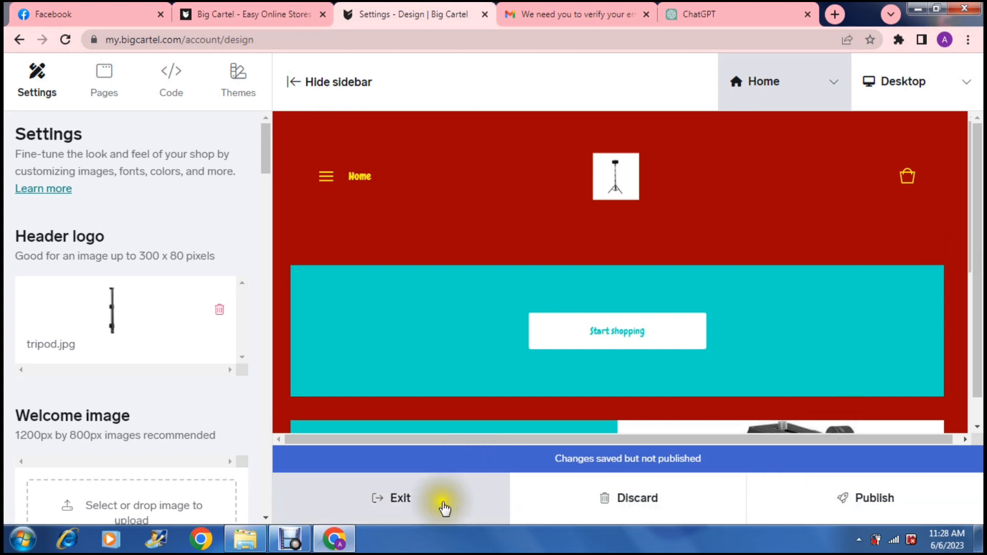
click(457, 508)
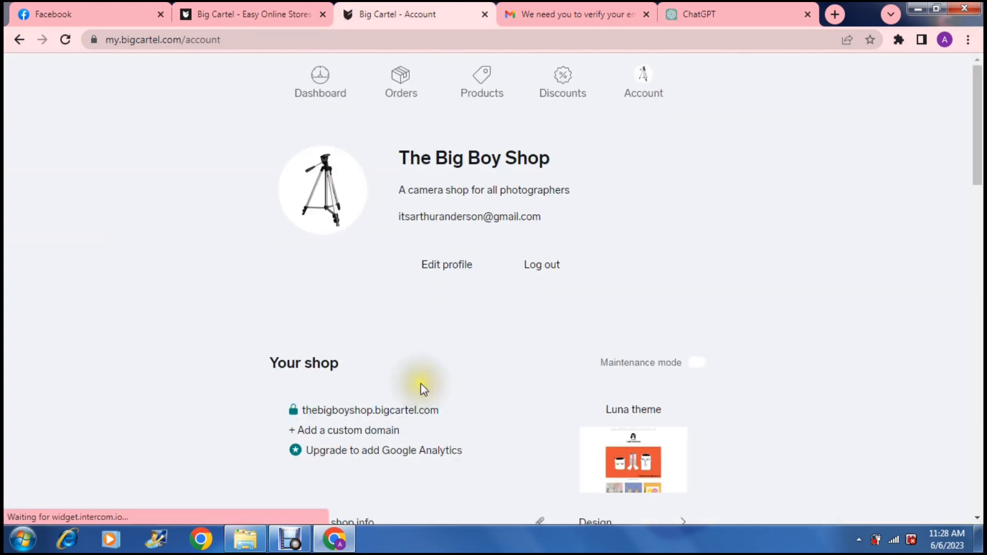
- Go to the dashboard and review the getting started checklist
click(173, 271)
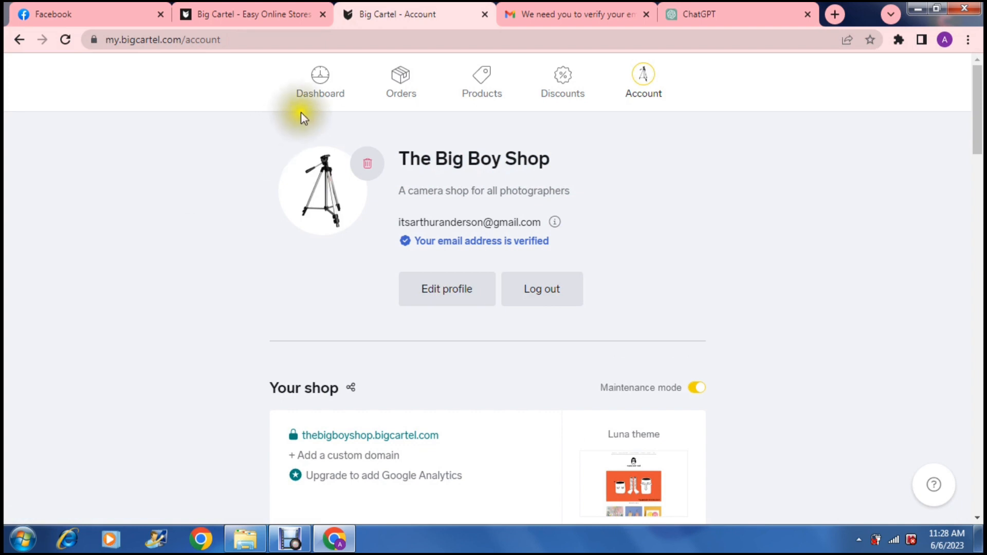
click(321, 87)
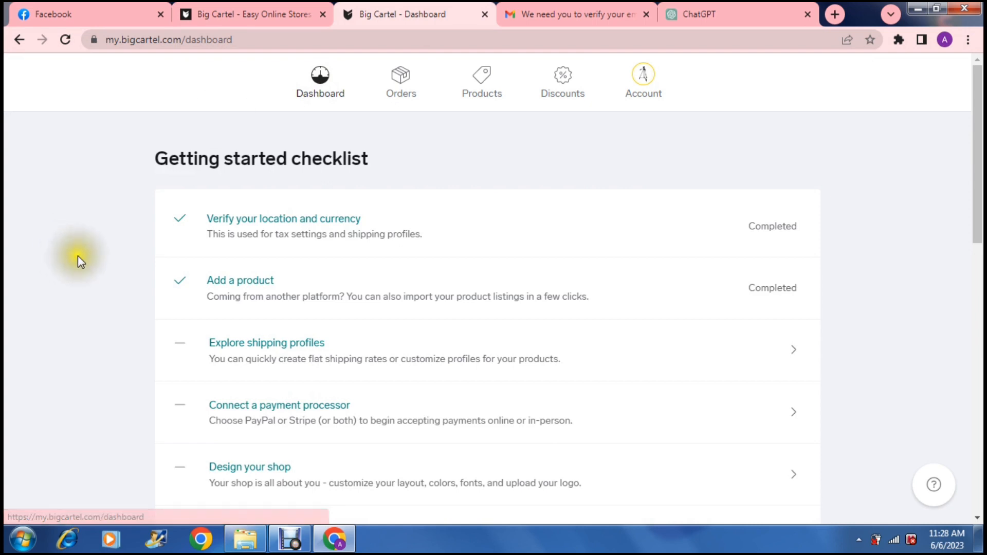
drag(975, 142, 982, 197)
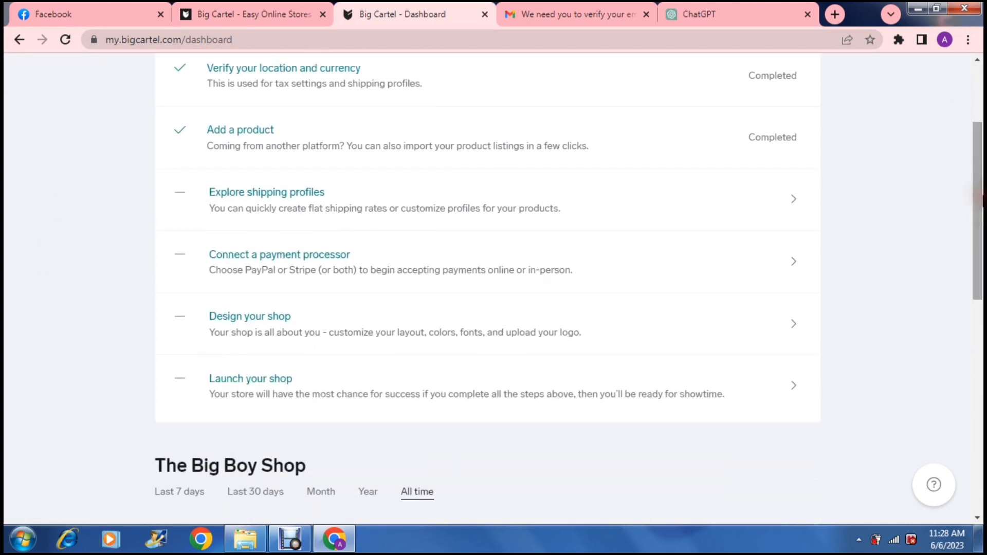